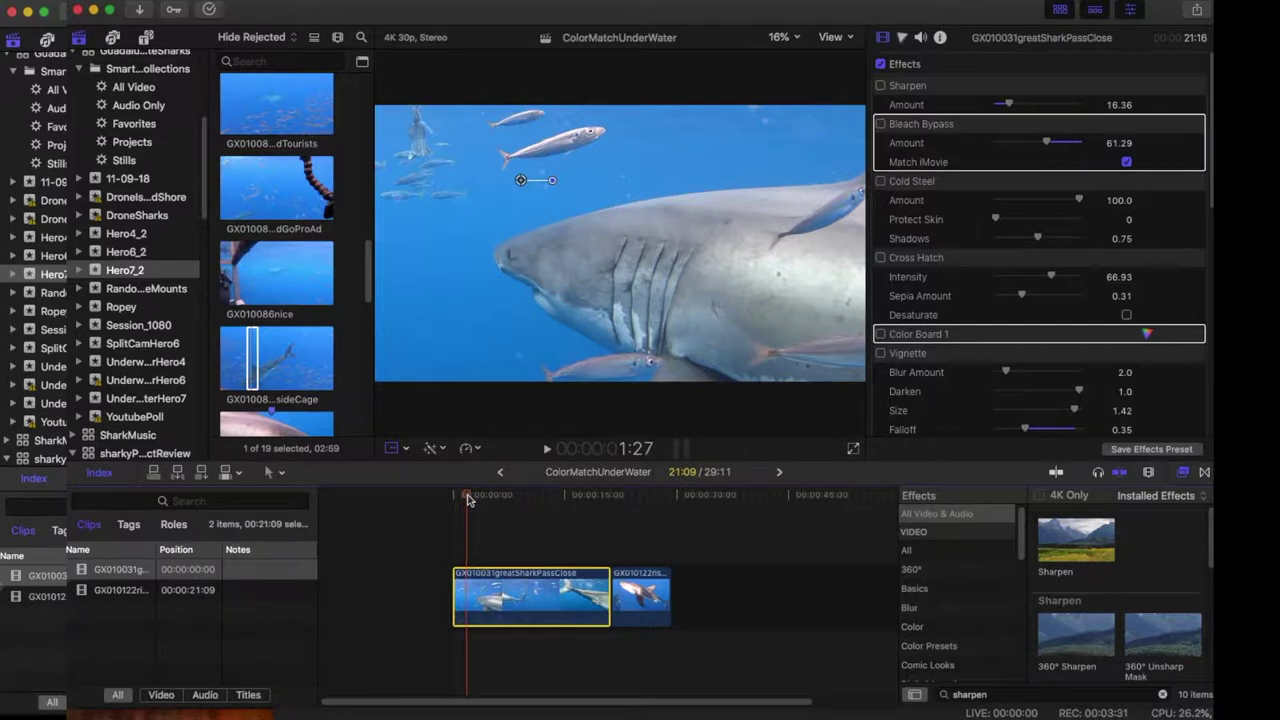
Step: Re-enable Color Board 1 on the first shark clip and show its Exposure settings (Shadows -46%)
drag(468, 500, 475, 565)
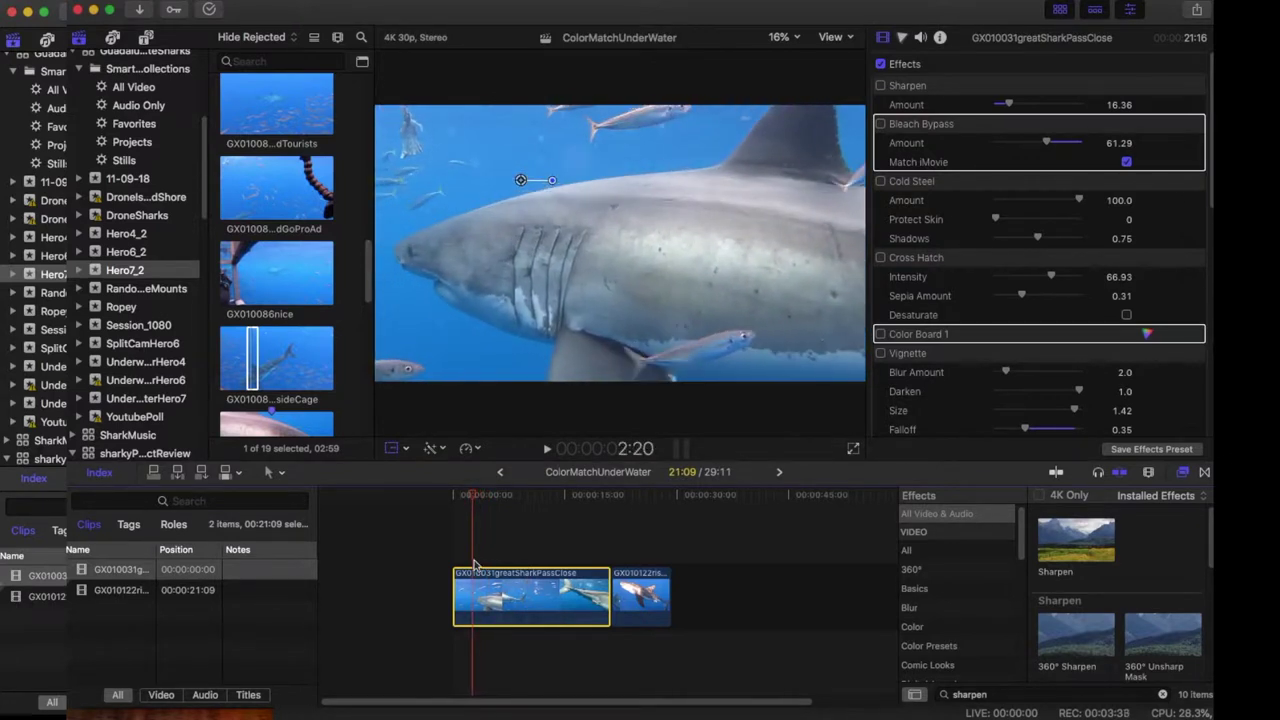
click(882, 336)
key(Tab)
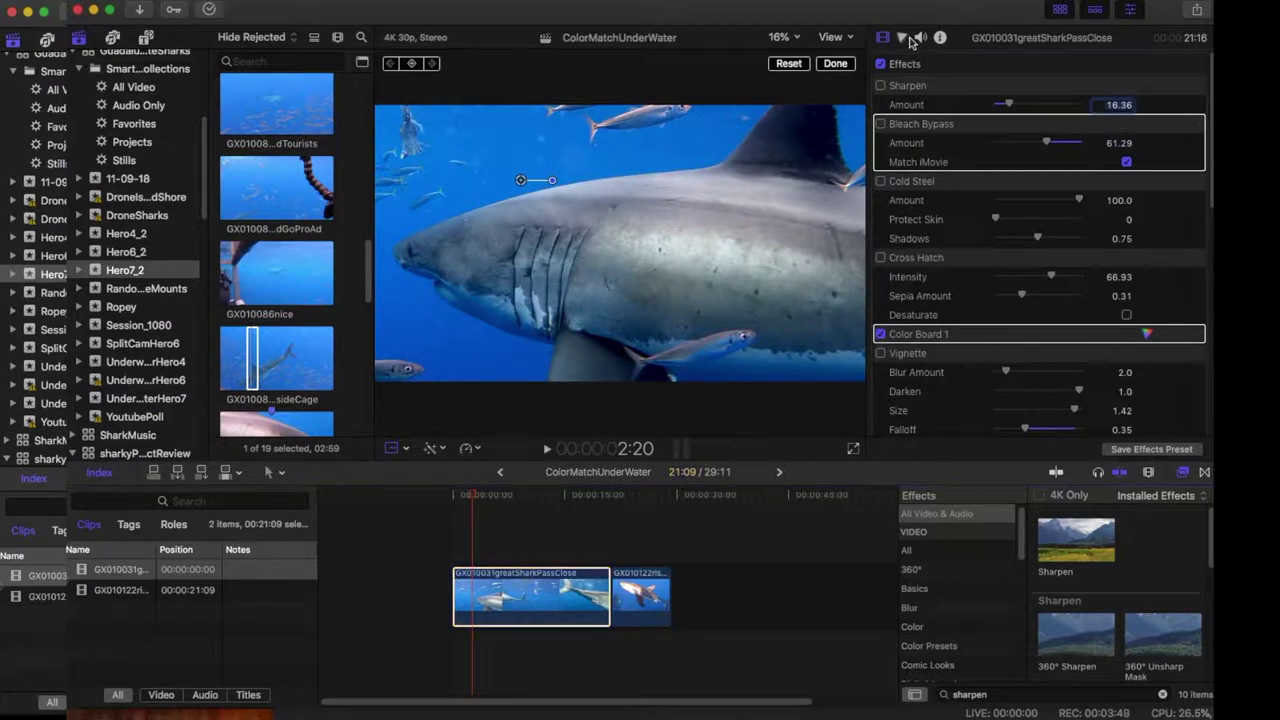
click(904, 39)
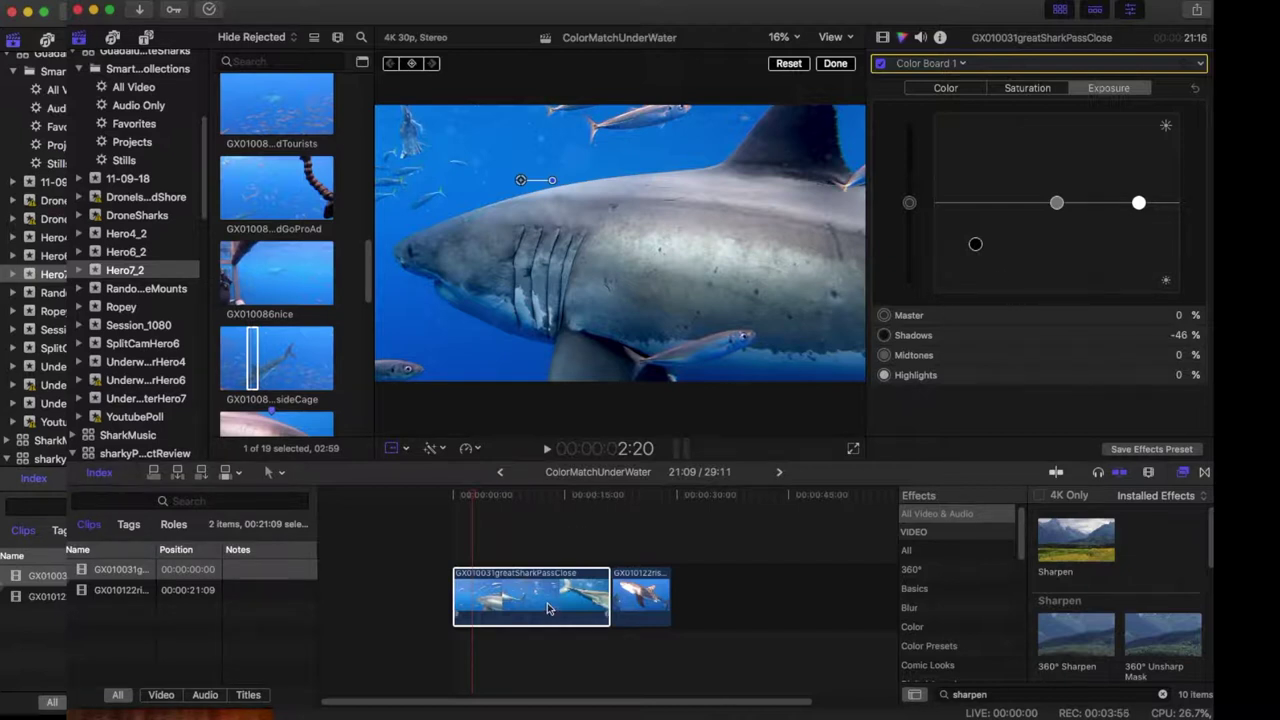
Step: Match the second shark clip's colour to a reference frame from the first shark clip
click(643, 503)
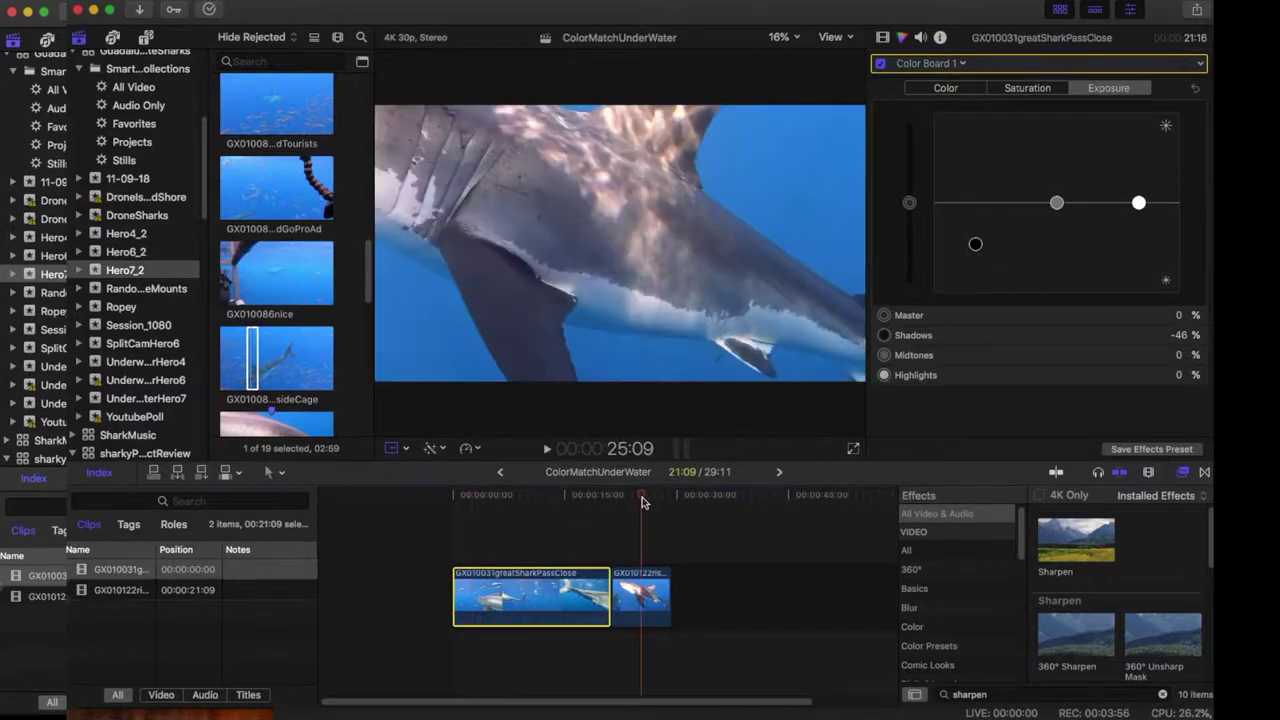
click(650, 578)
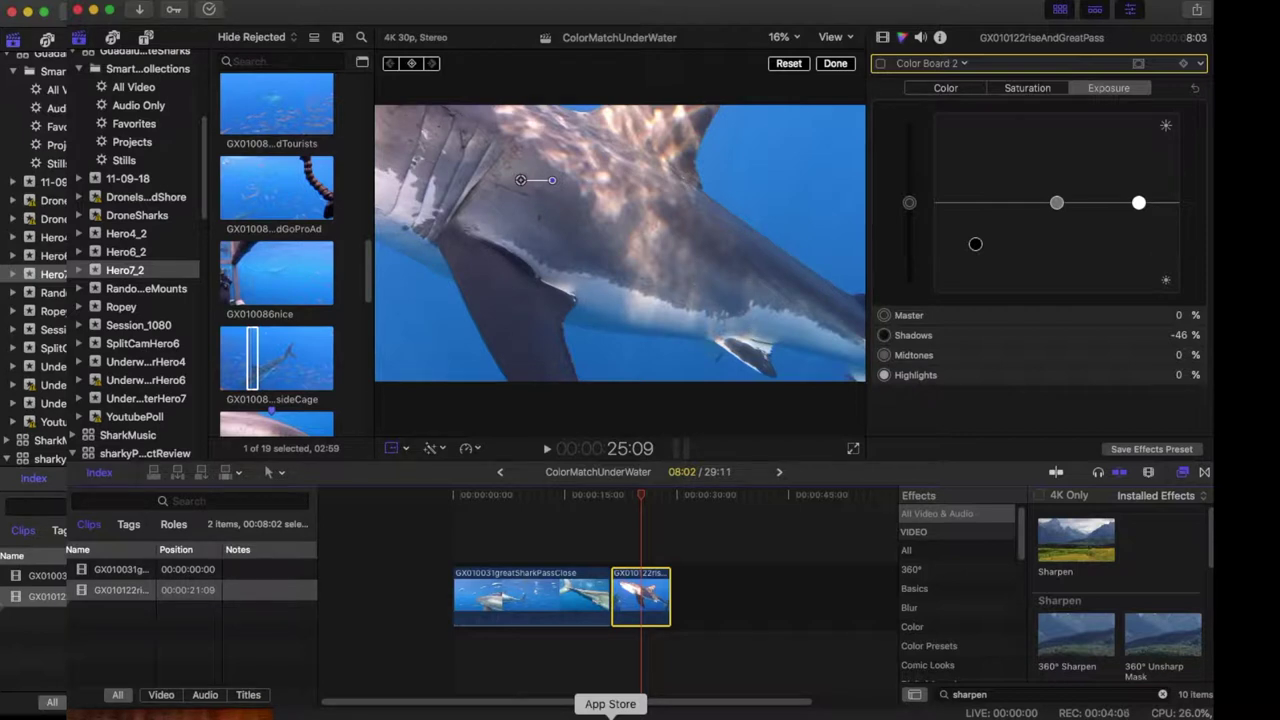
key(alt+super+m)
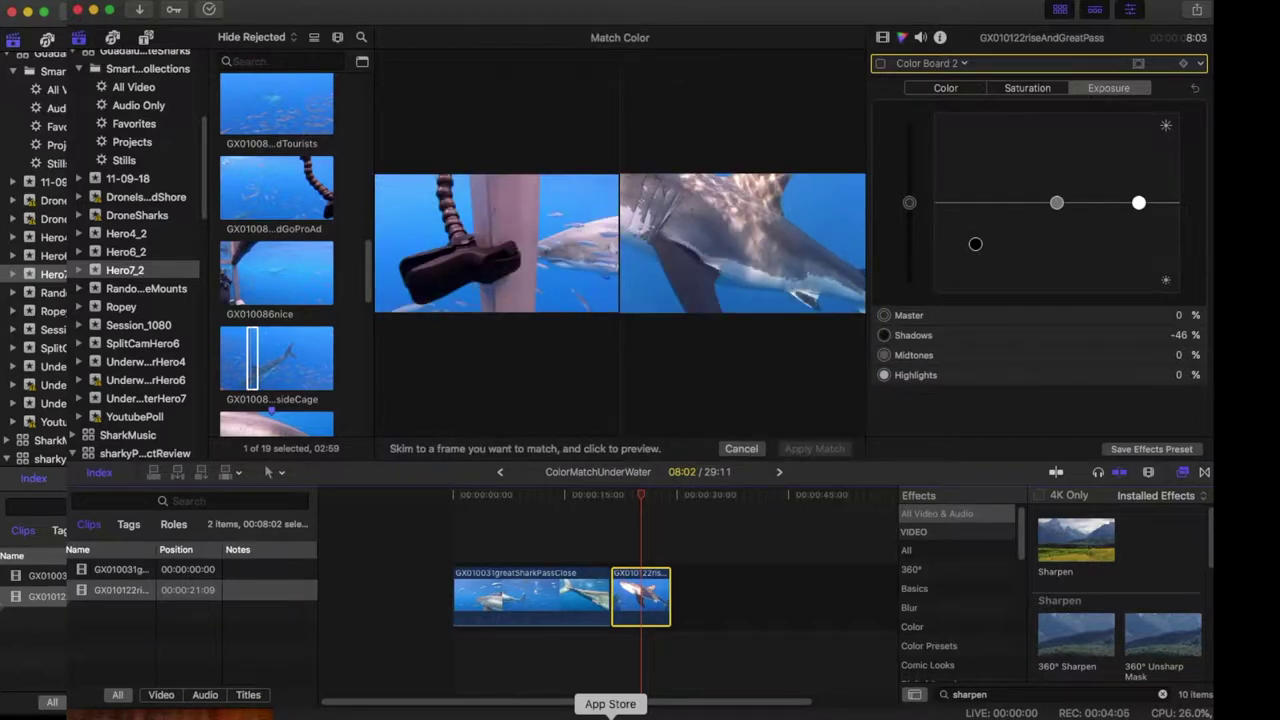
click(470, 594)
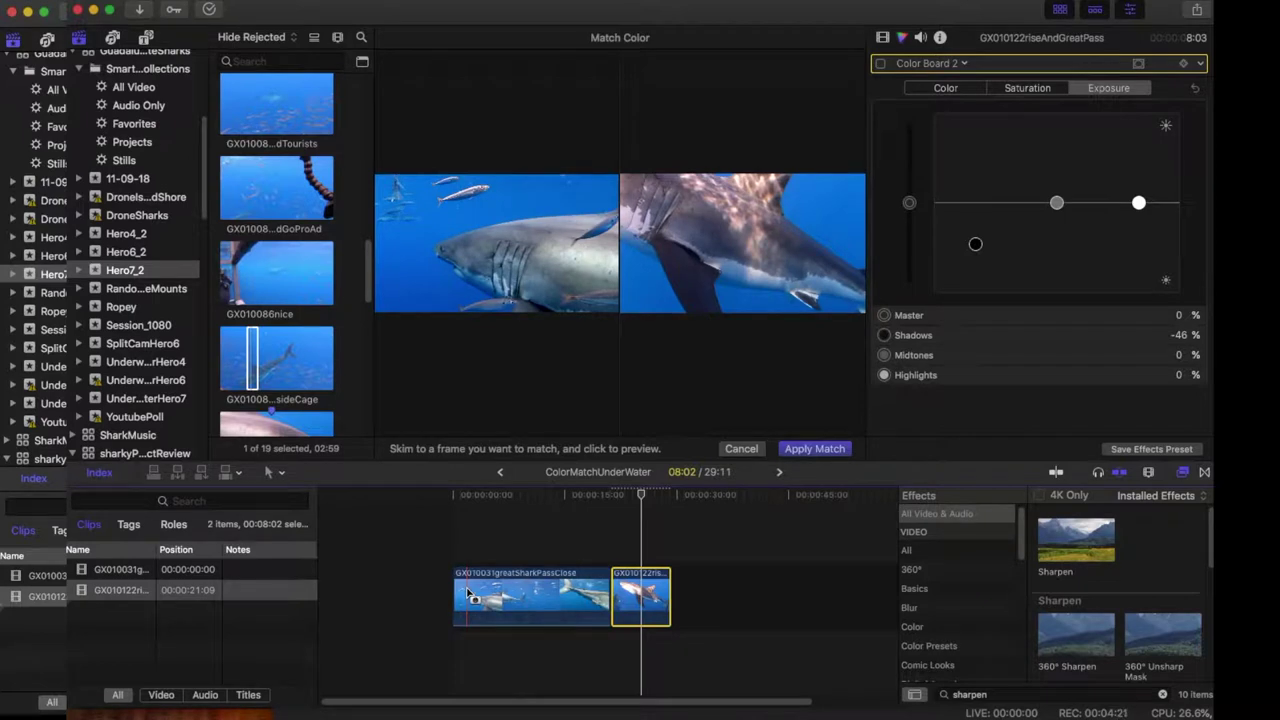
click(805, 449)
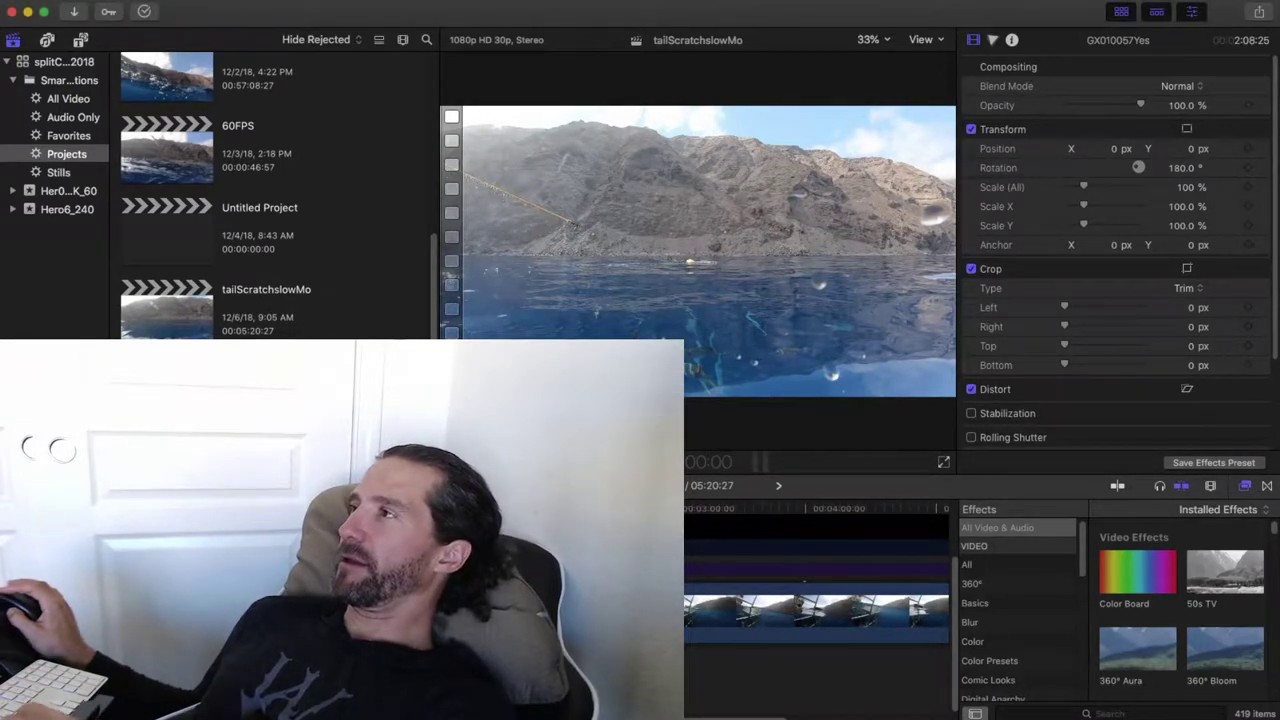
Step: Play back the colour-matched project in full-screen view
key(space)
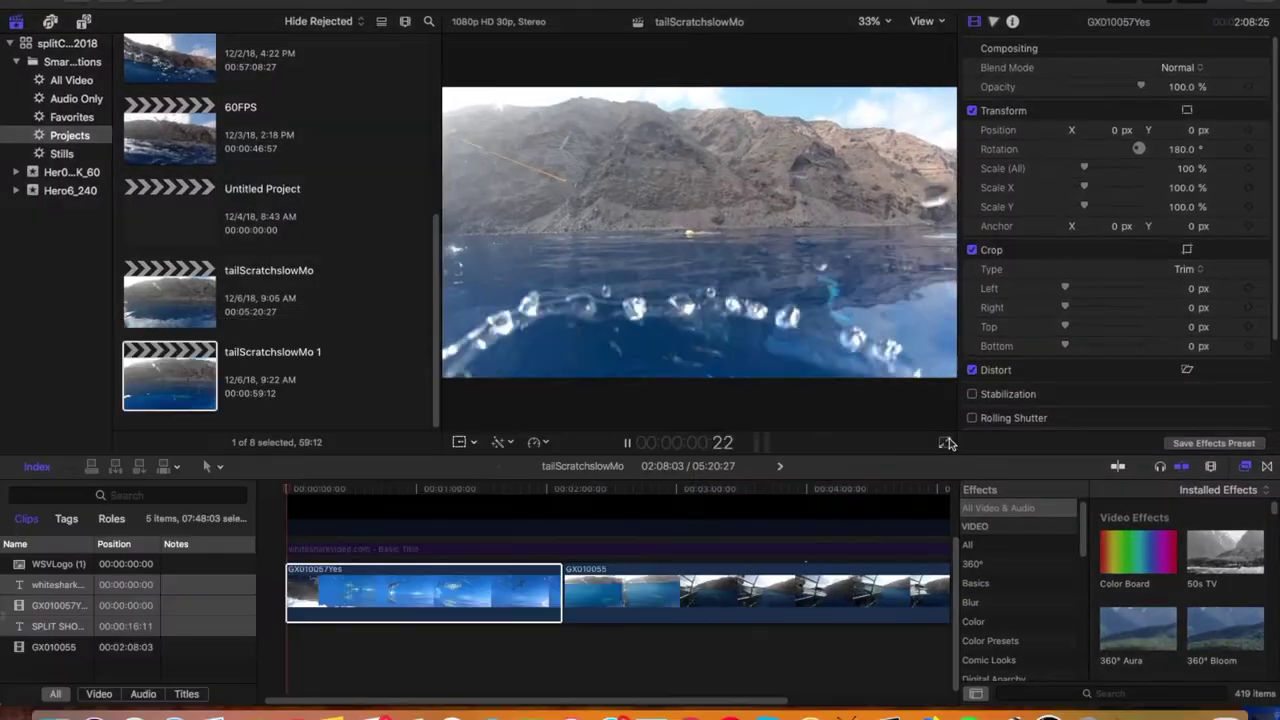
click(947, 442)
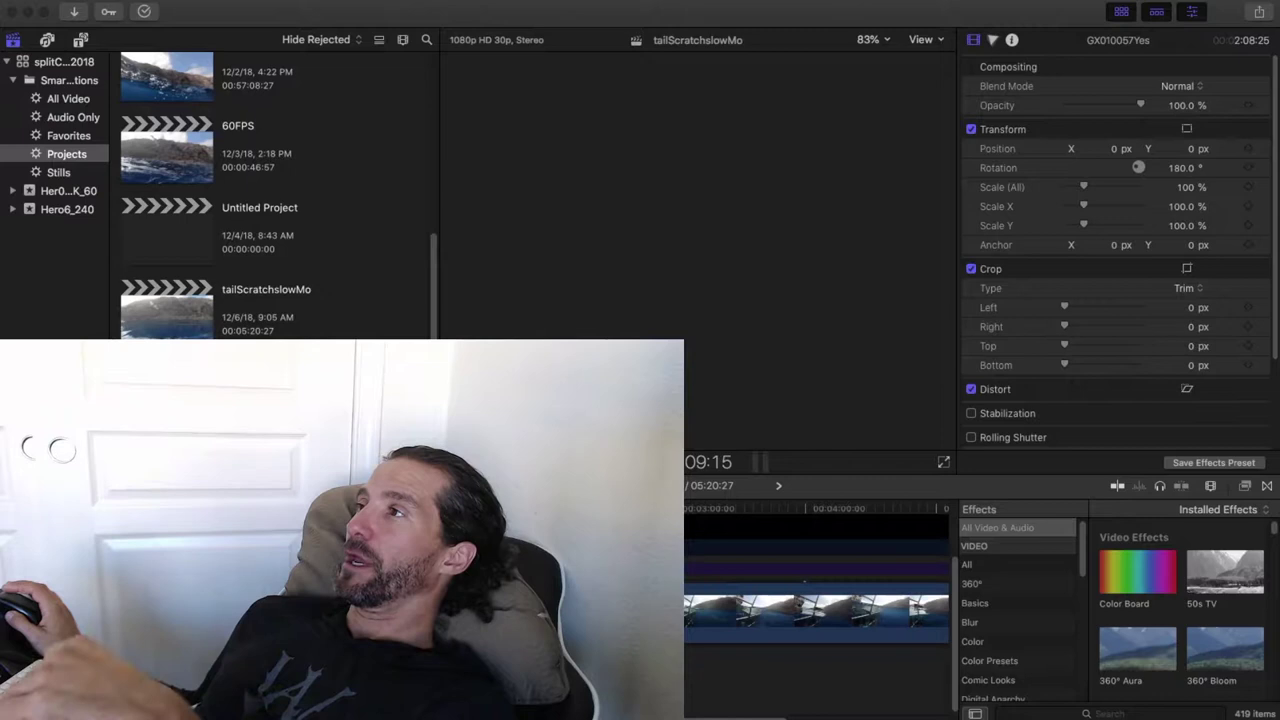
Step: Play and stop the tailScratchslowMo timeline, then select the GX010057Yes shark clip
key(space)
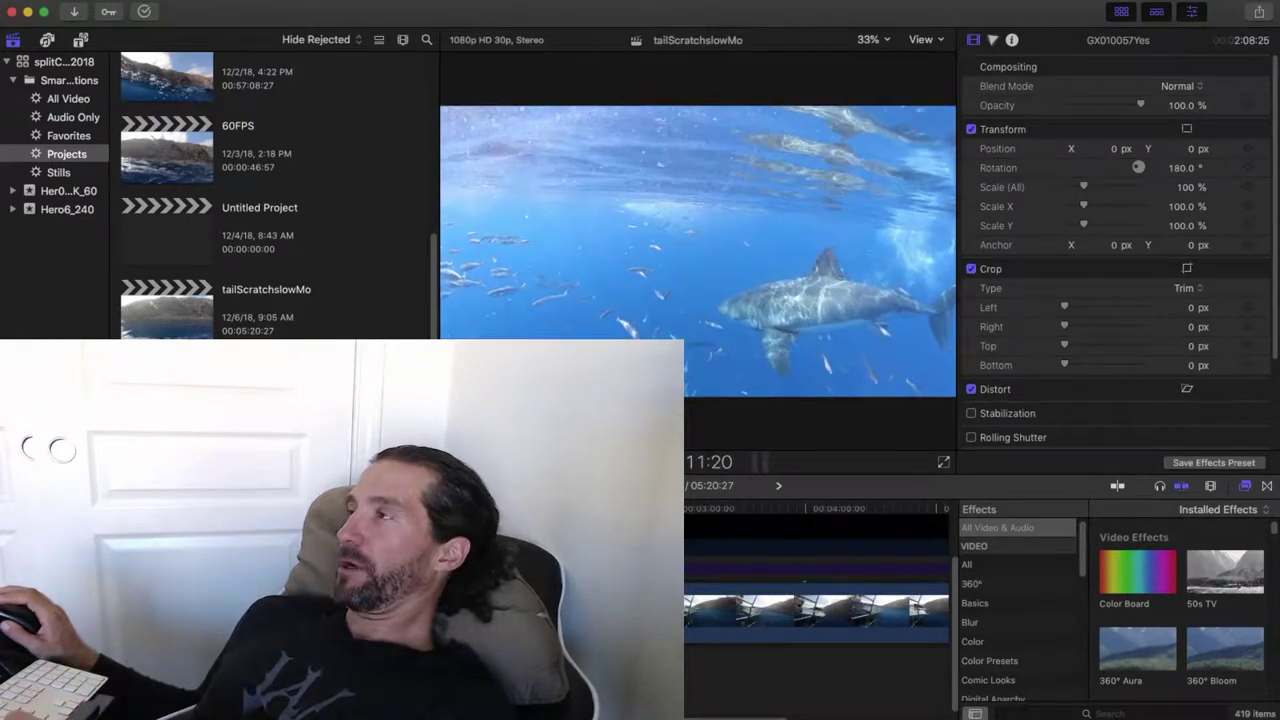
key(space)
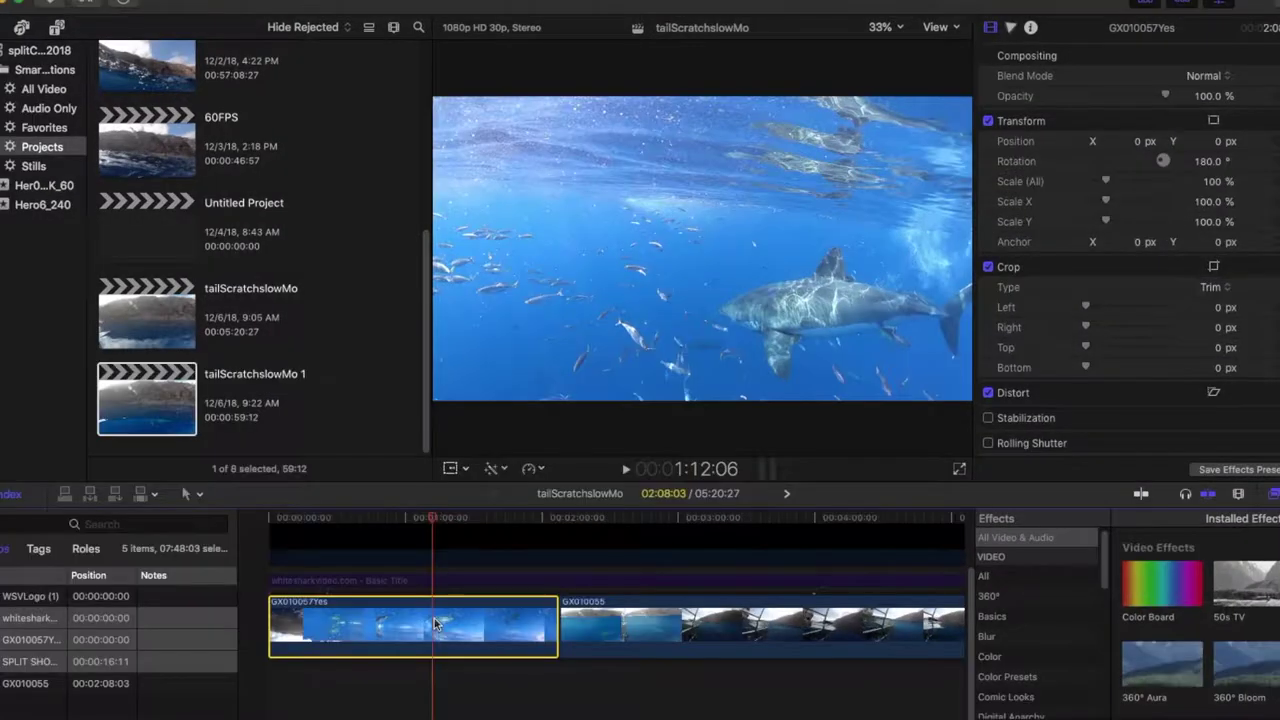
click(430, 548)
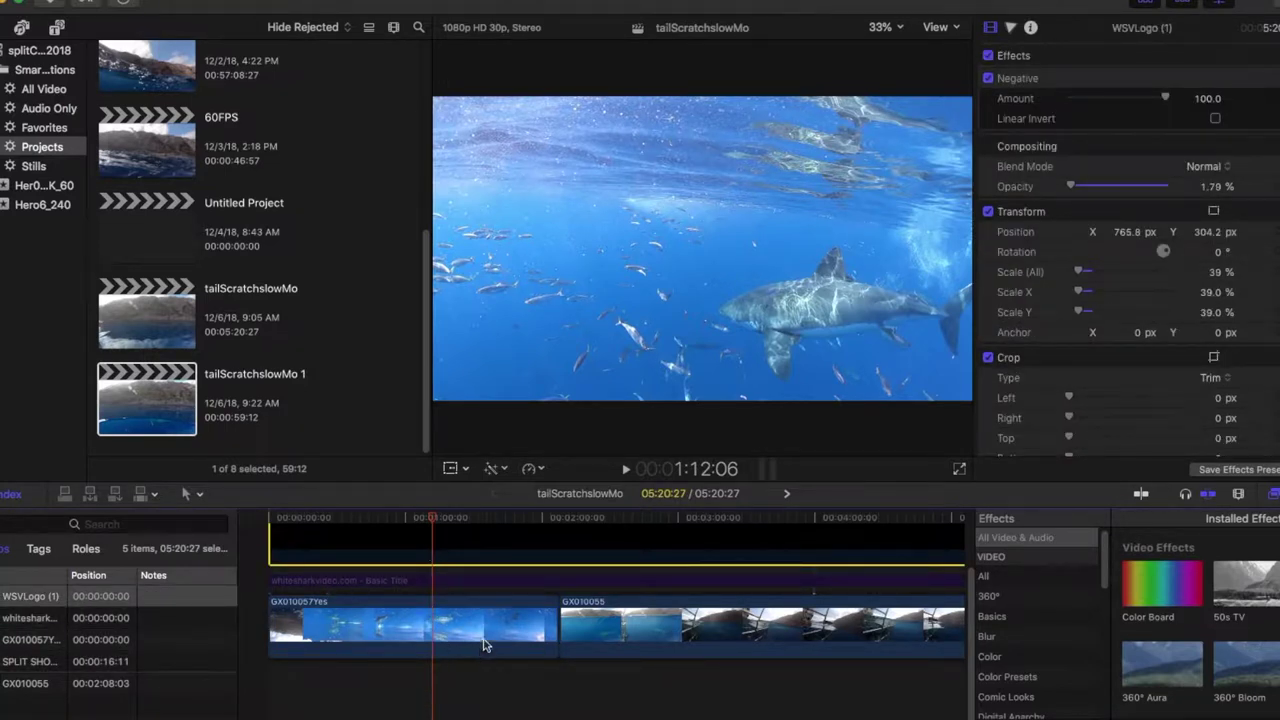
click(433, 624)
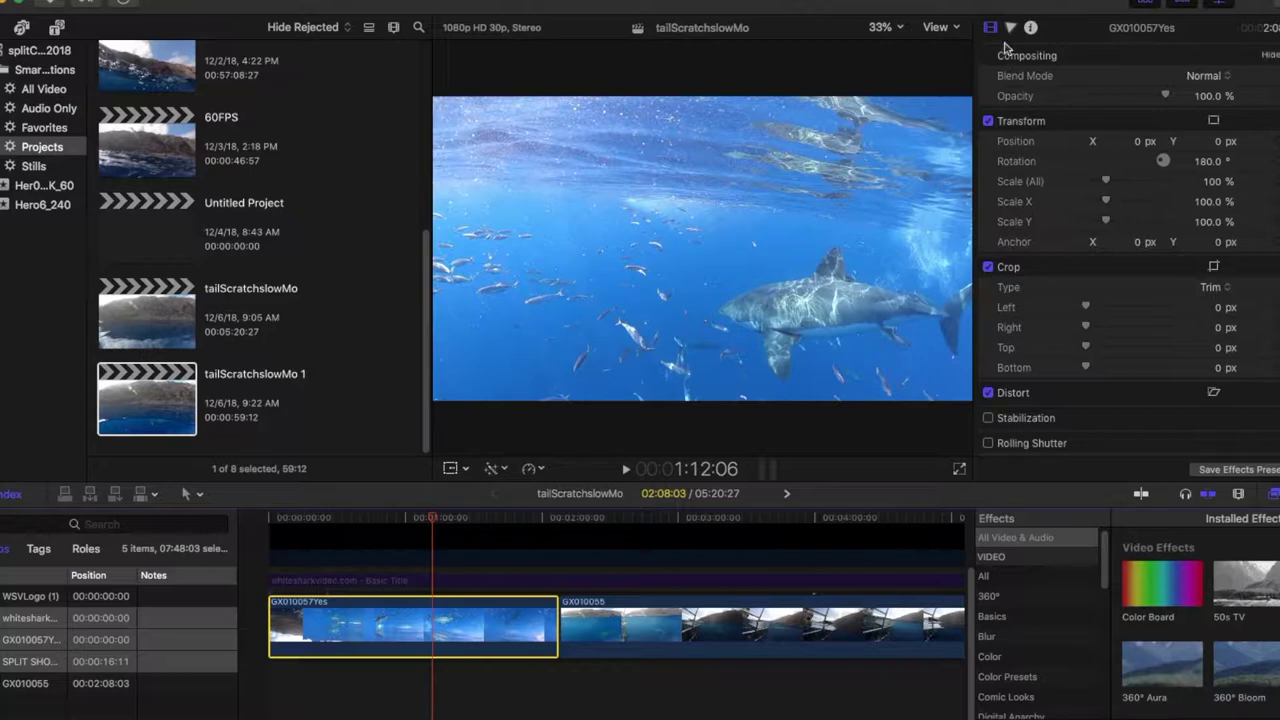
Step: Add Color Board 1 to GX010057Yes and lower its Exposure Shadows to -33%
click(1012, 29)
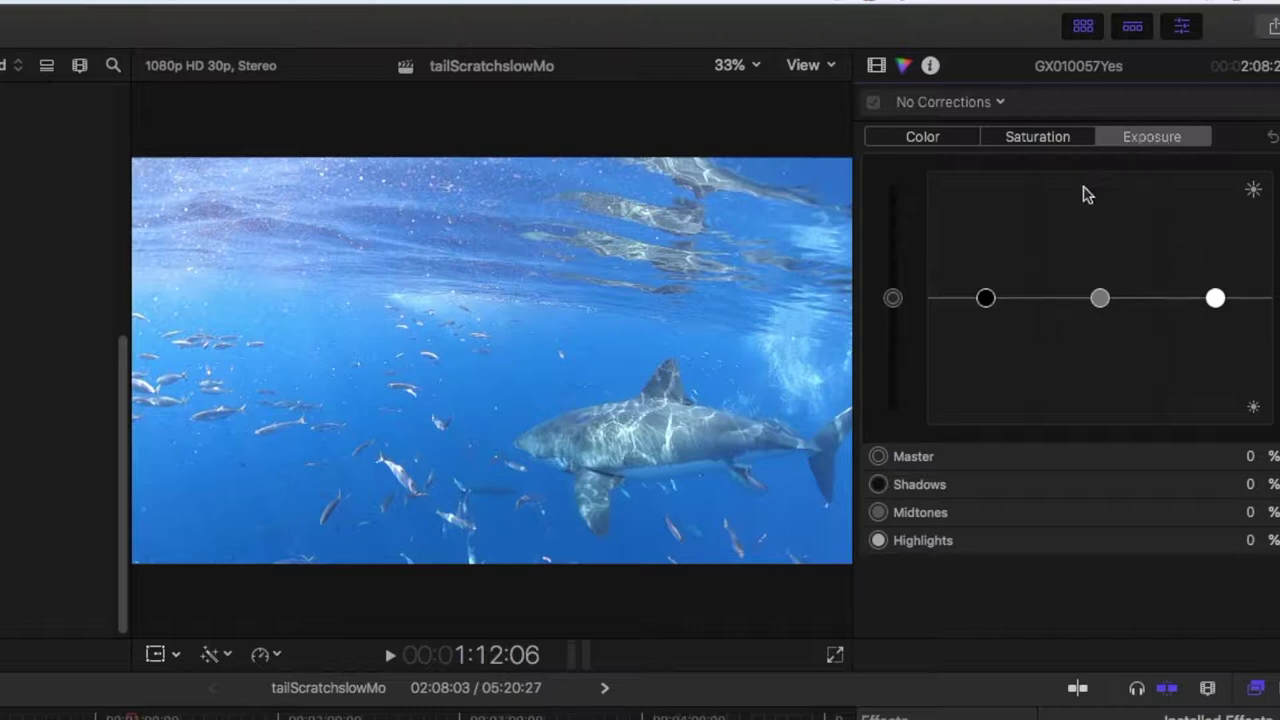
click(986, 299)
drag(986, 300, 988, 345)
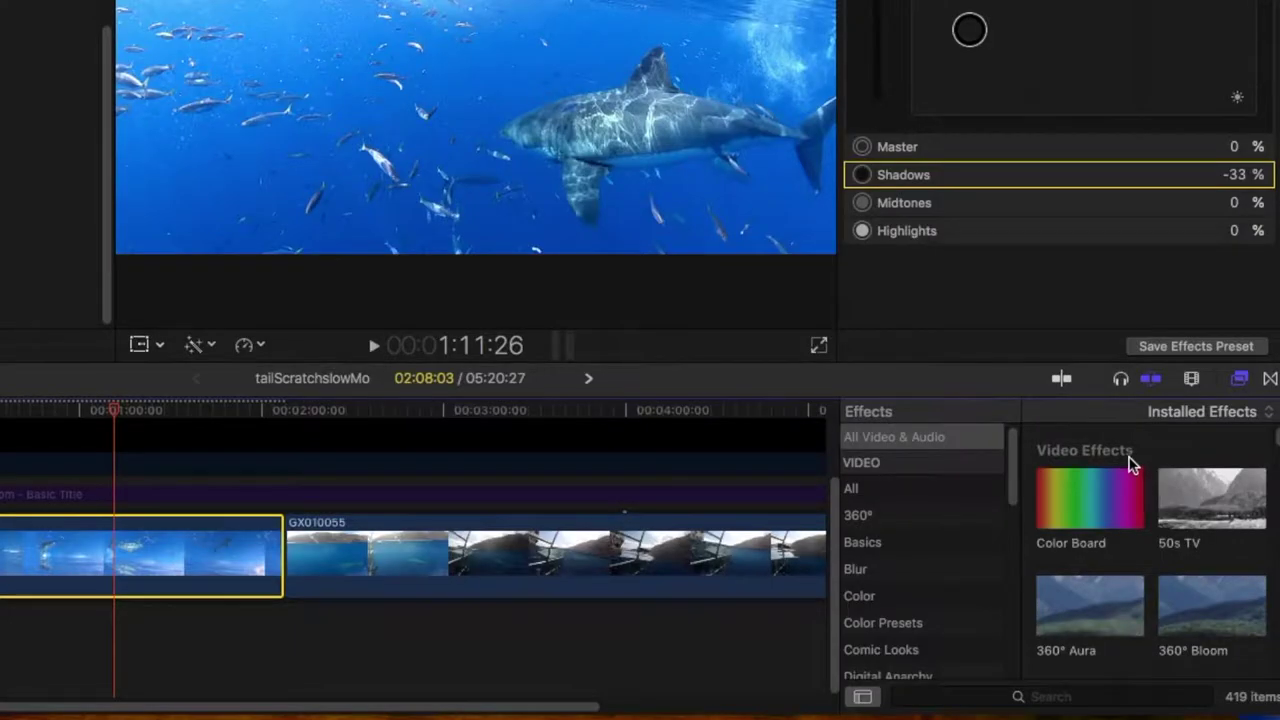
Step: Search the Effects browser for 'sharp' and select the Sharpen effect
click(1068, 697)
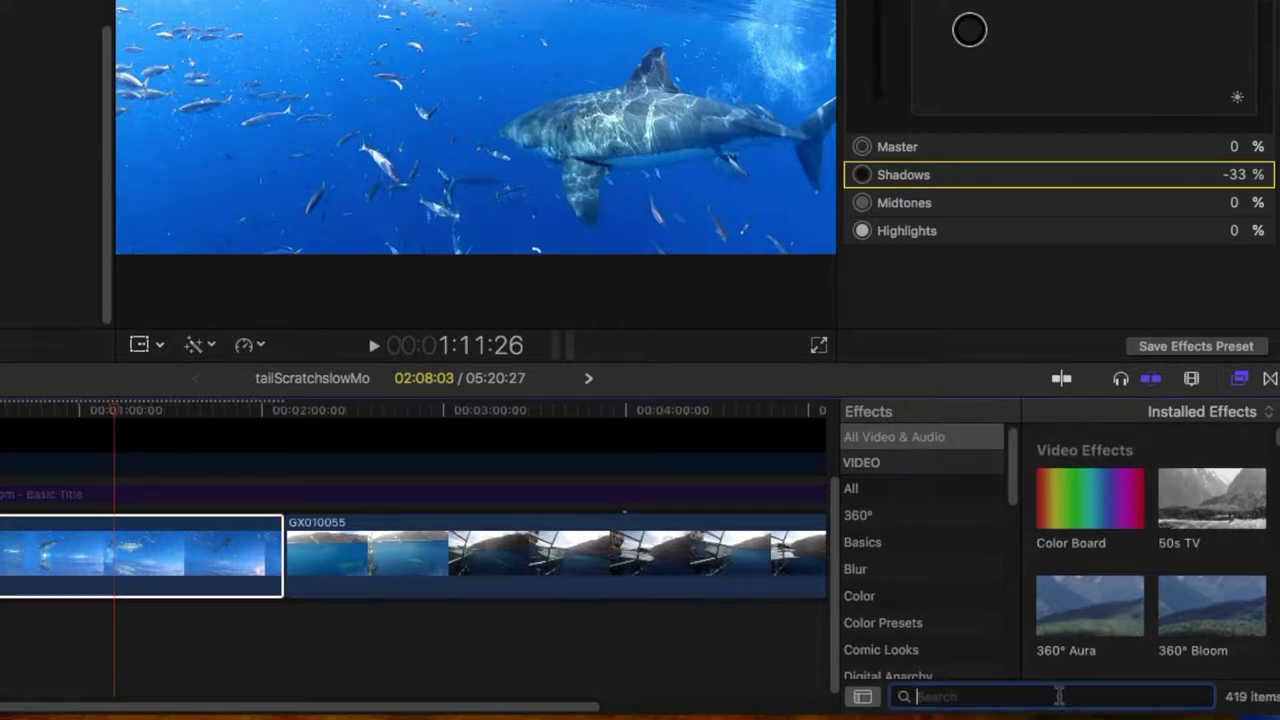
text(shar)
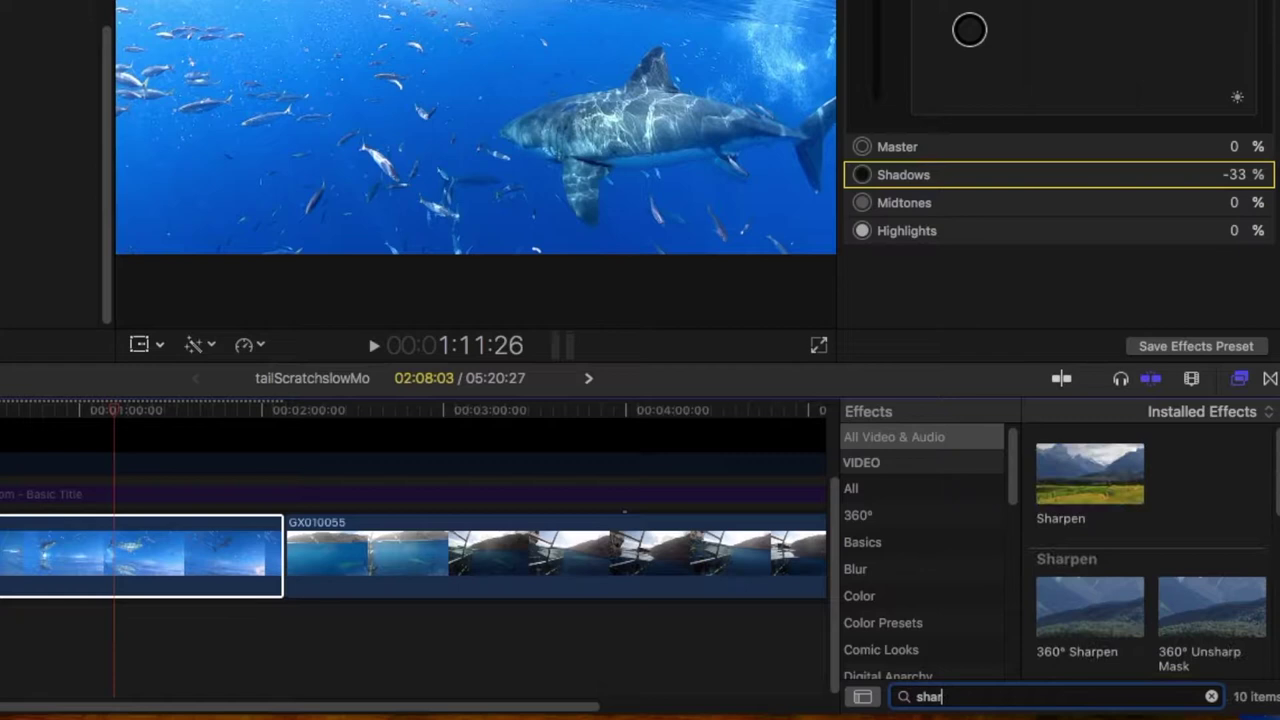
text(p)
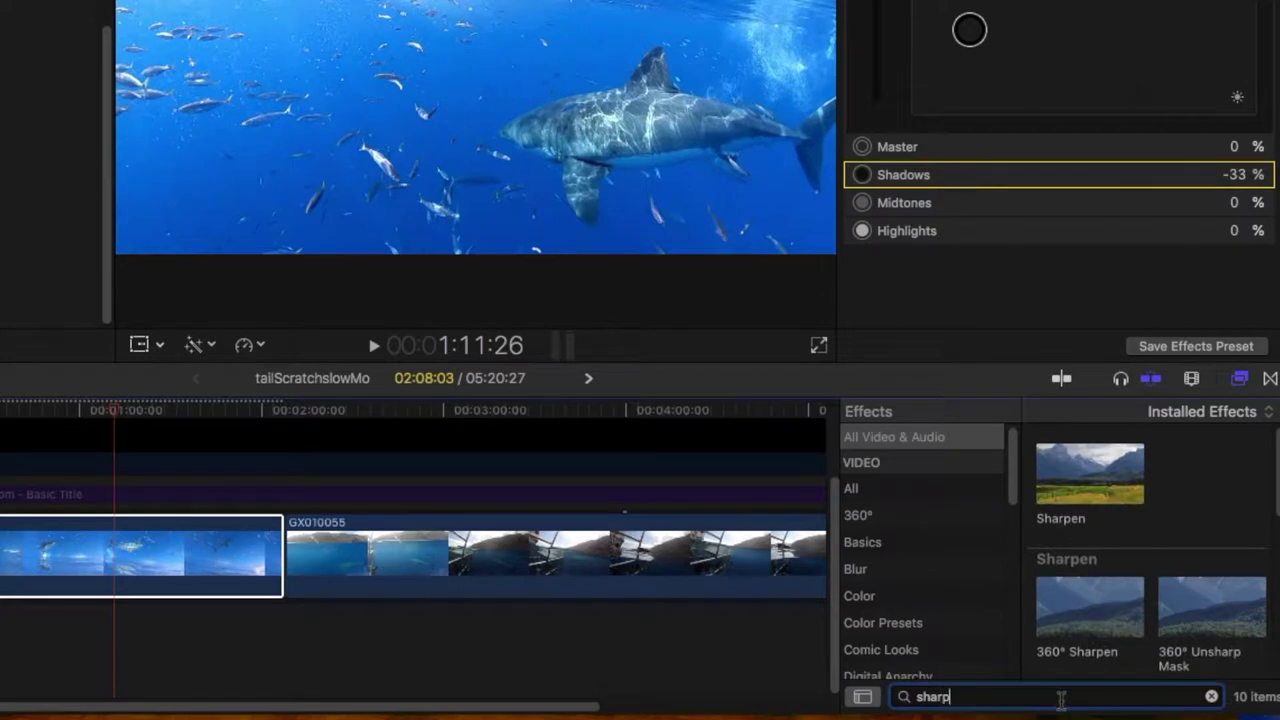
click(1075, 495)
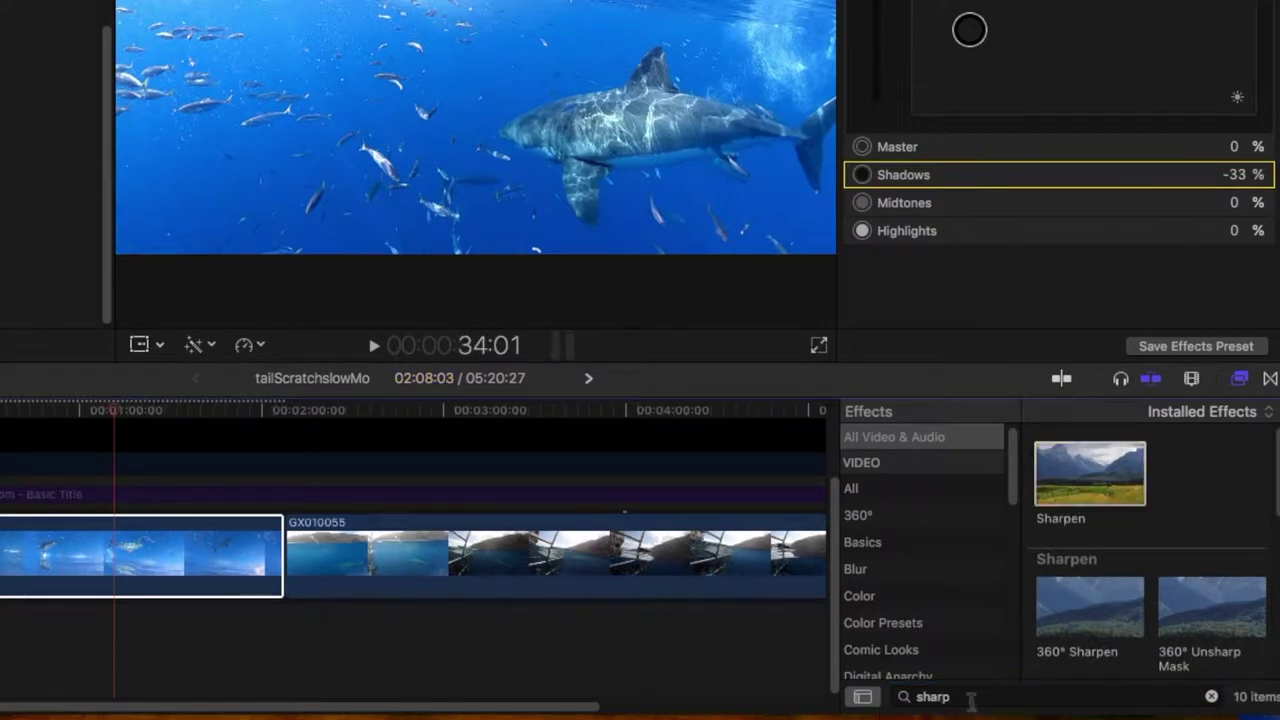
click(1011, 696)
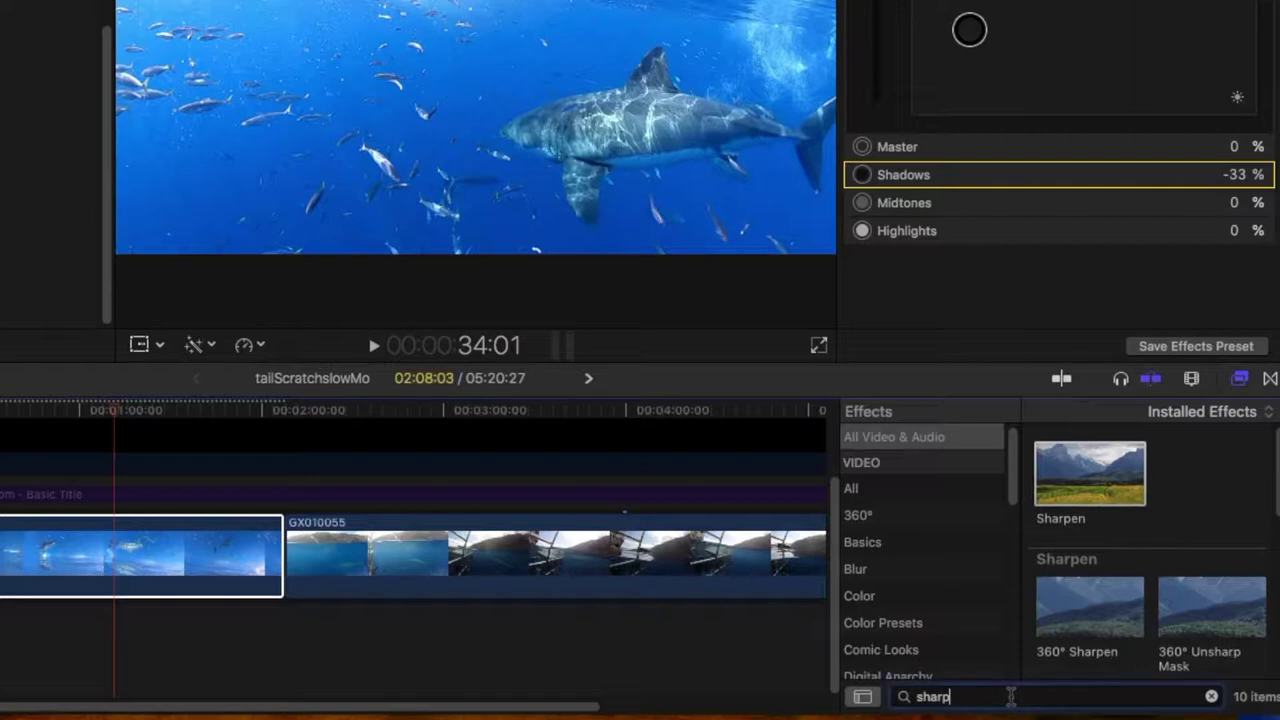
click(1100, 480)
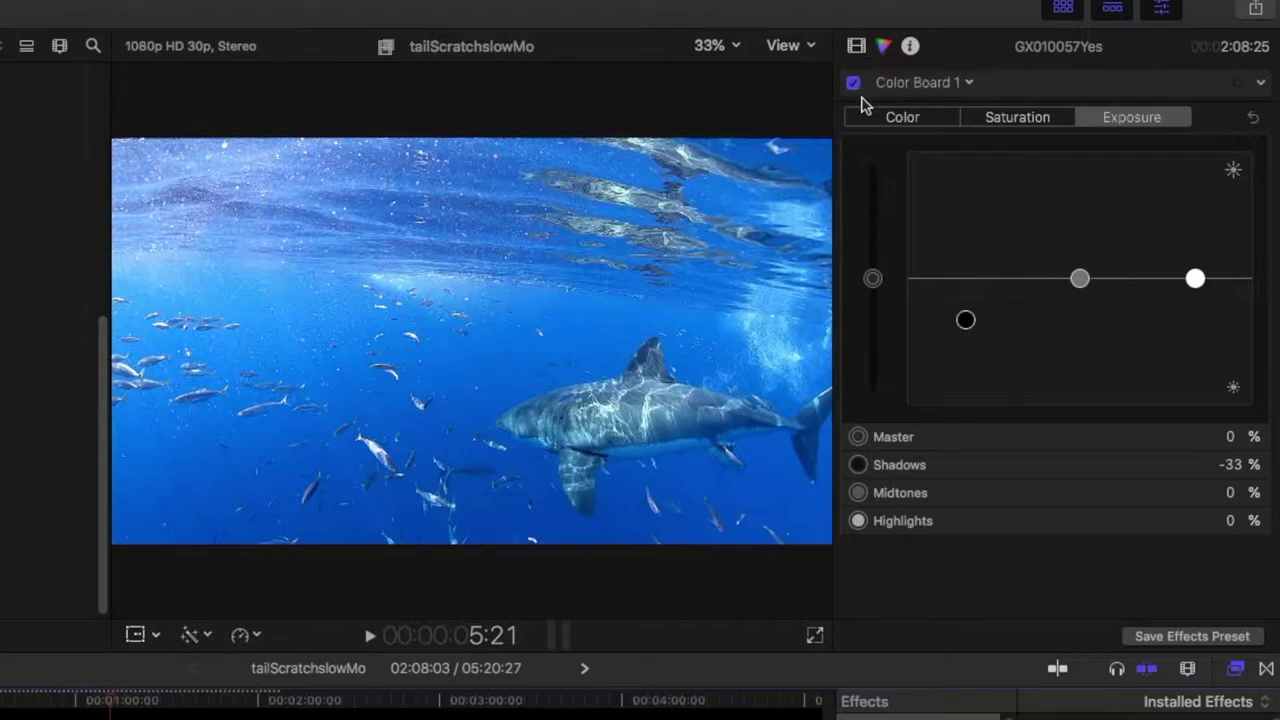
Step: Raise the Sharpen Amount on GX010057Yes to 1.51 in the Video Inspector
click(857, 47)
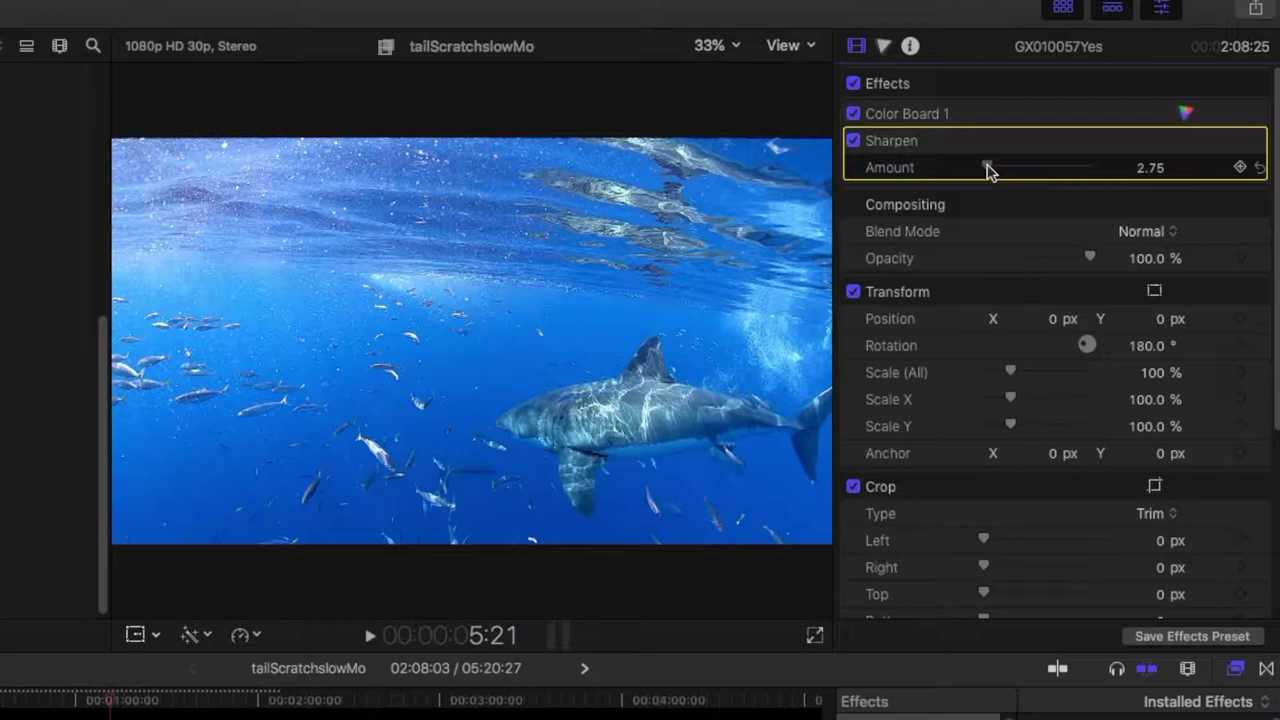
drag(987, 170, 990, 171)
mouse_move(987, 170)
mouse_down()
mouse_move(1154, 176)
mouse_move(987, 178)
mouse_up()
click(853, 84)
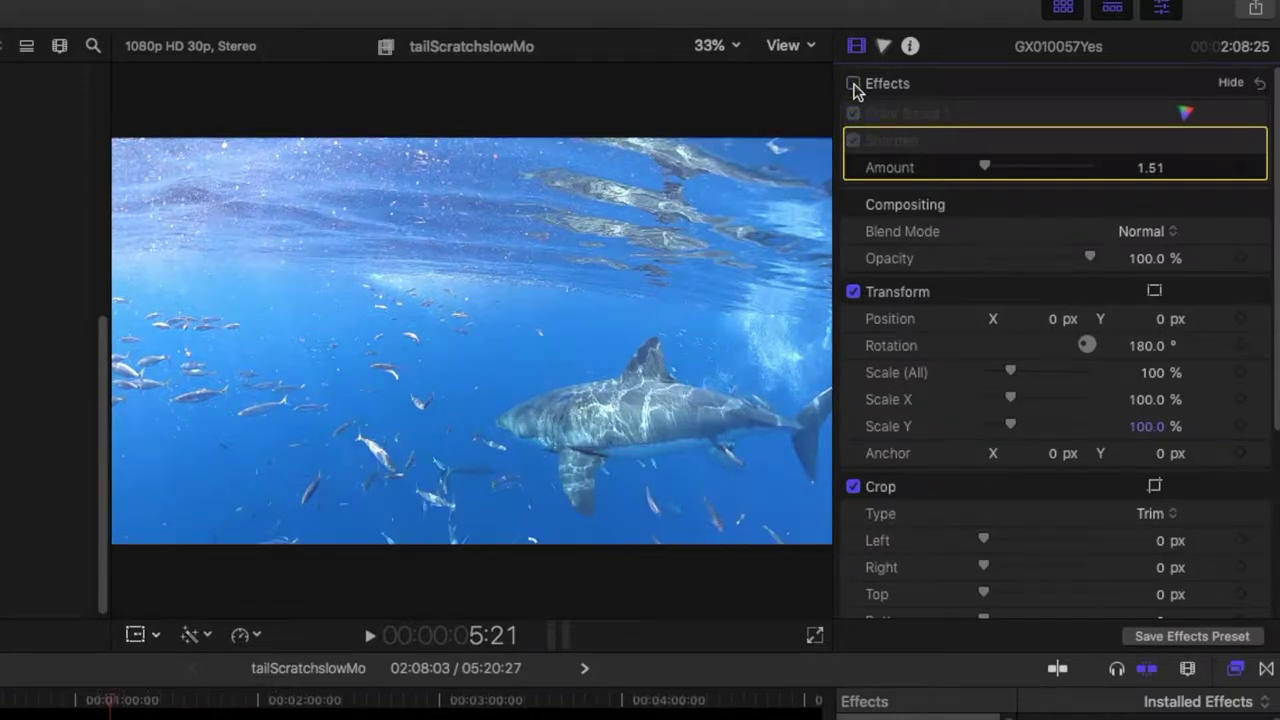
click(853, 84)
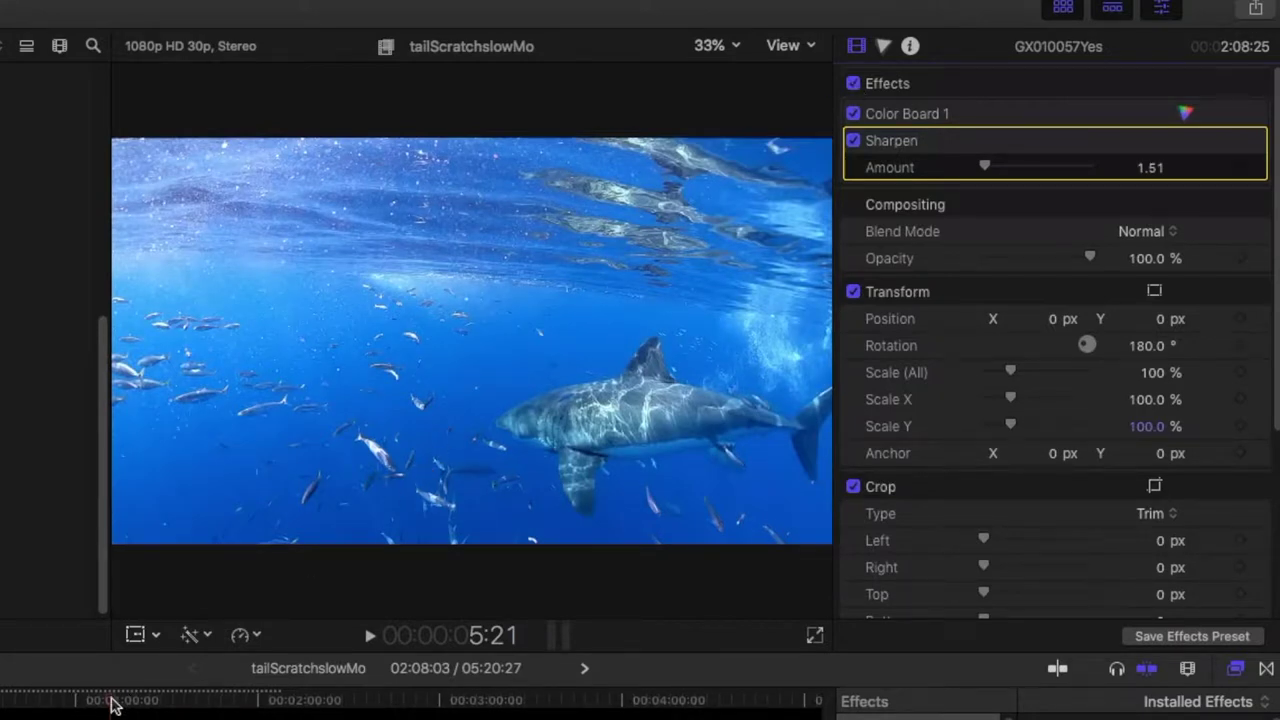
click(113, 705)
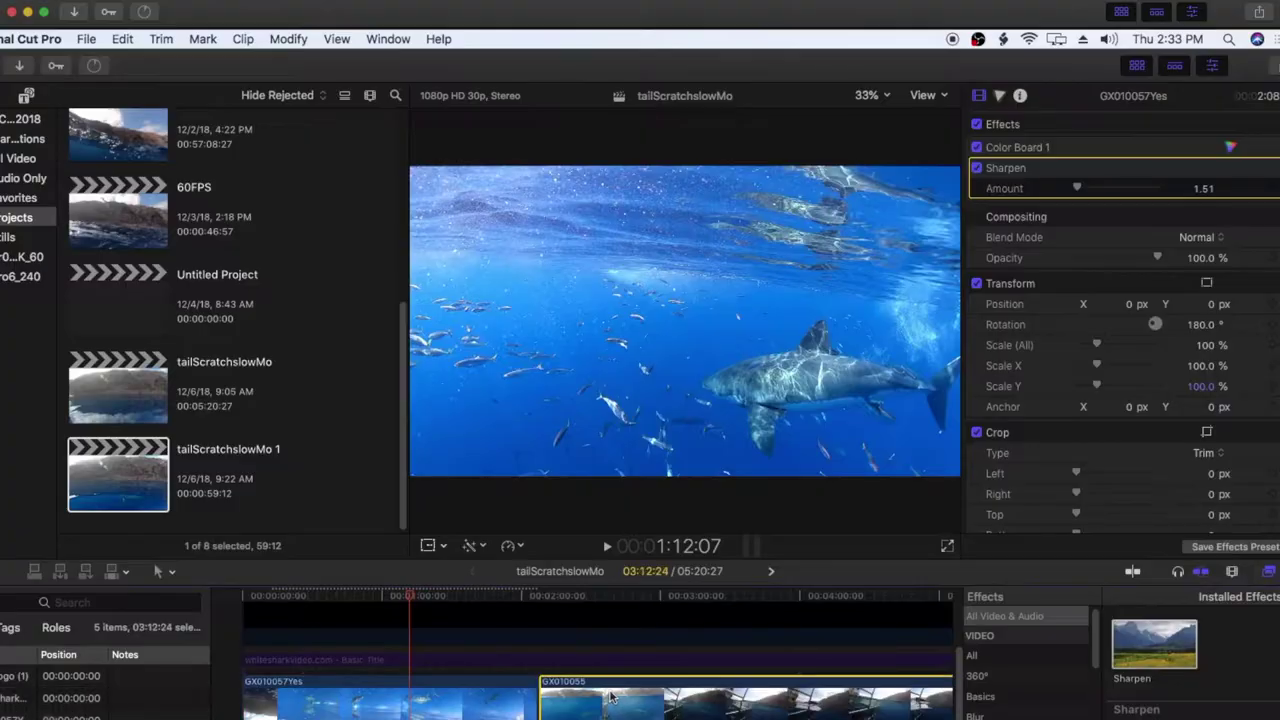
Step: Select GX010055 in tailScratchslowMo 1 and park the playhead on the cliff-and-waterline frame near 2:34
click(612, 702)
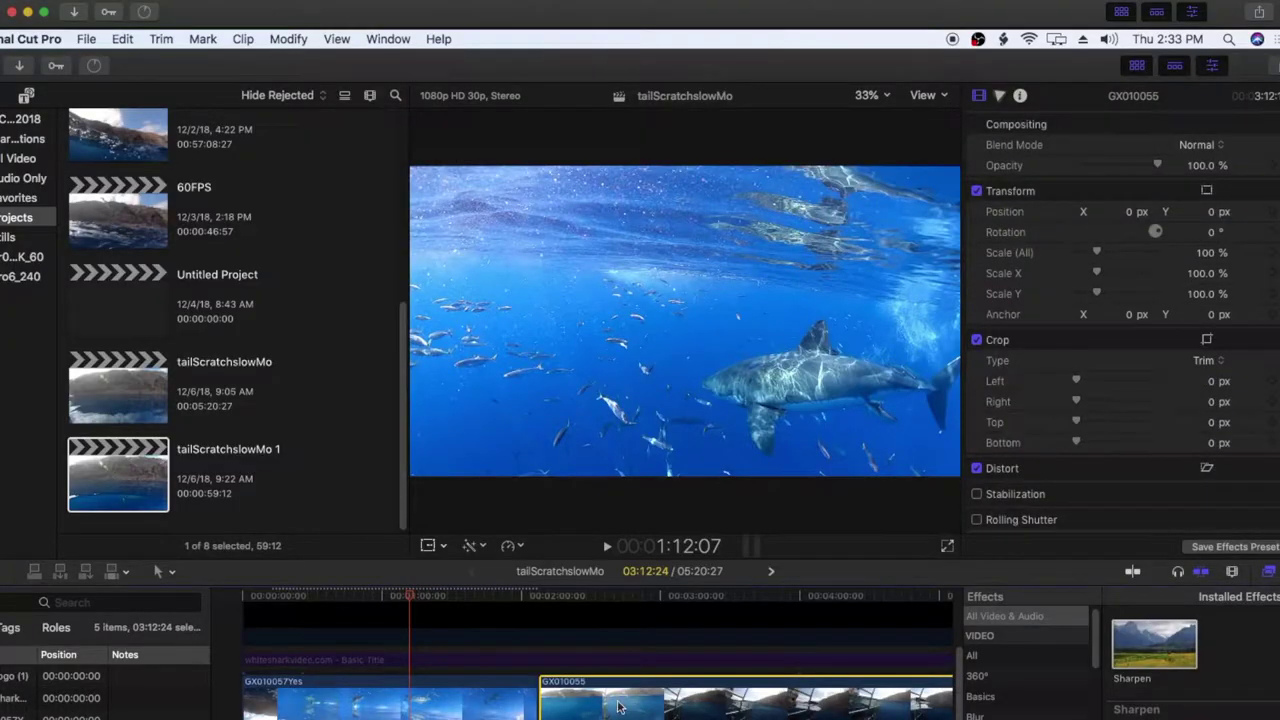
click(602, 597)
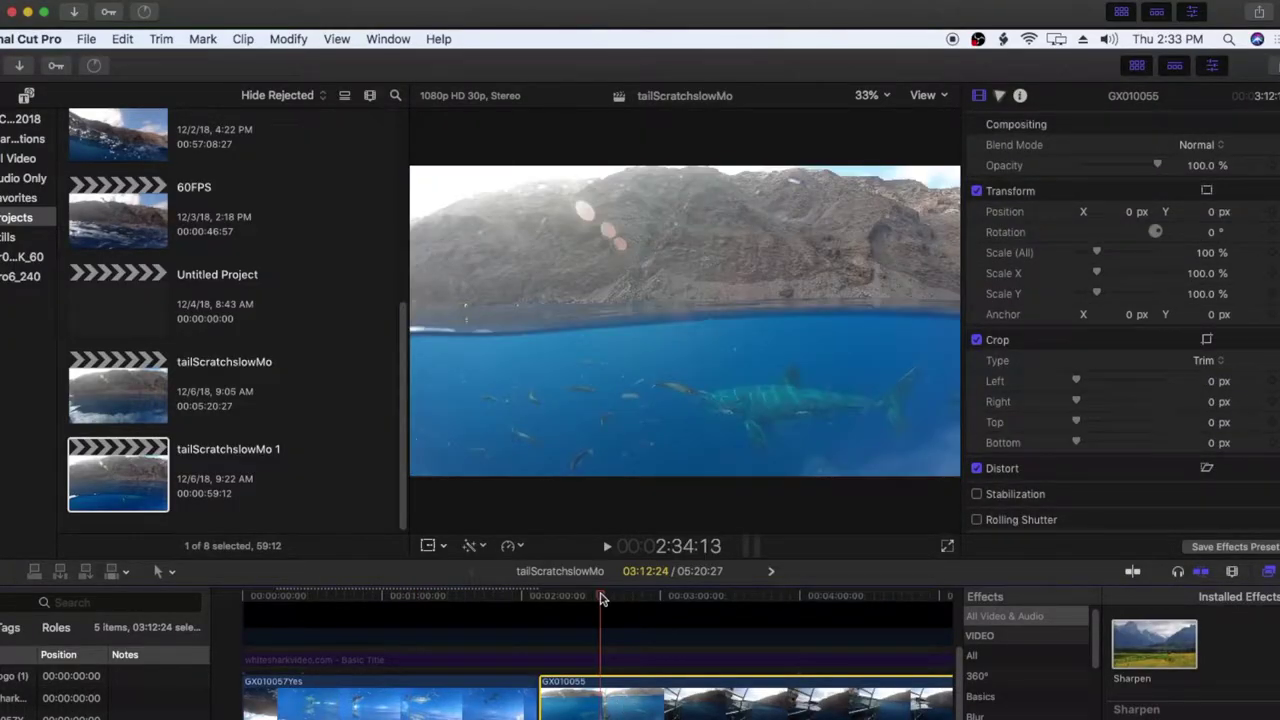
click(585, 597)
click(559, 597)
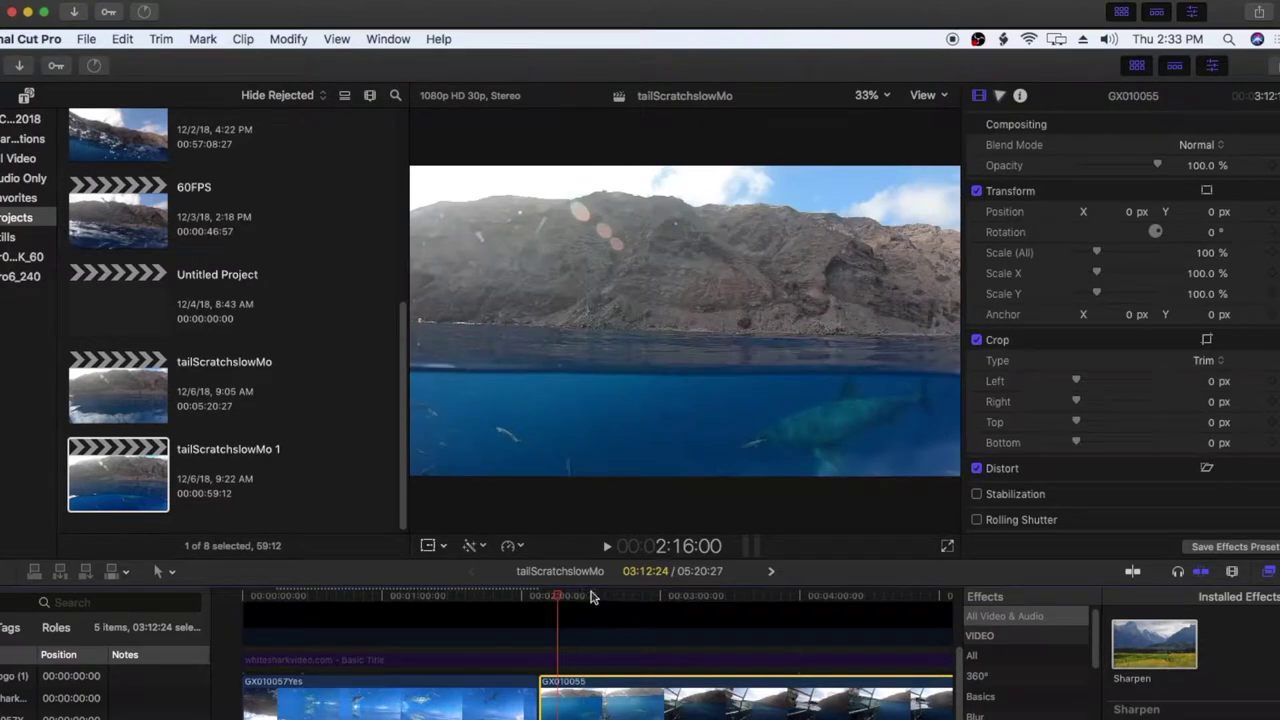
click(600, 597)
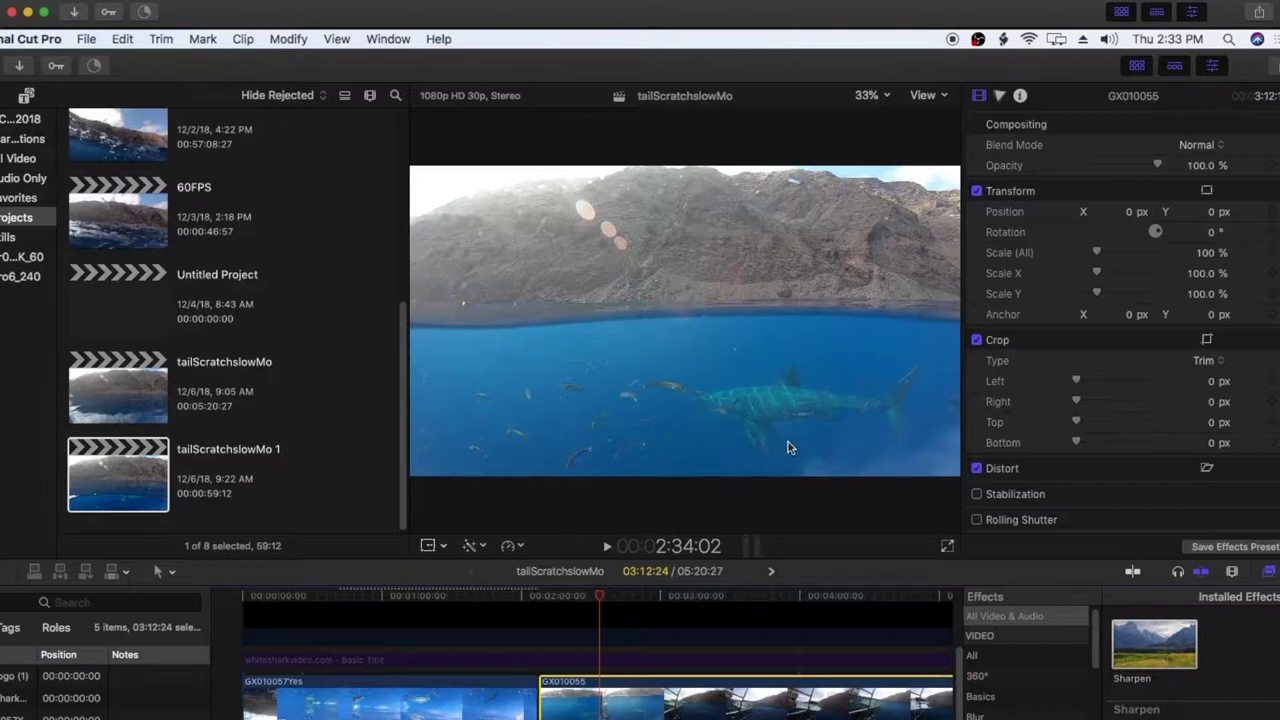
click(948, 547)
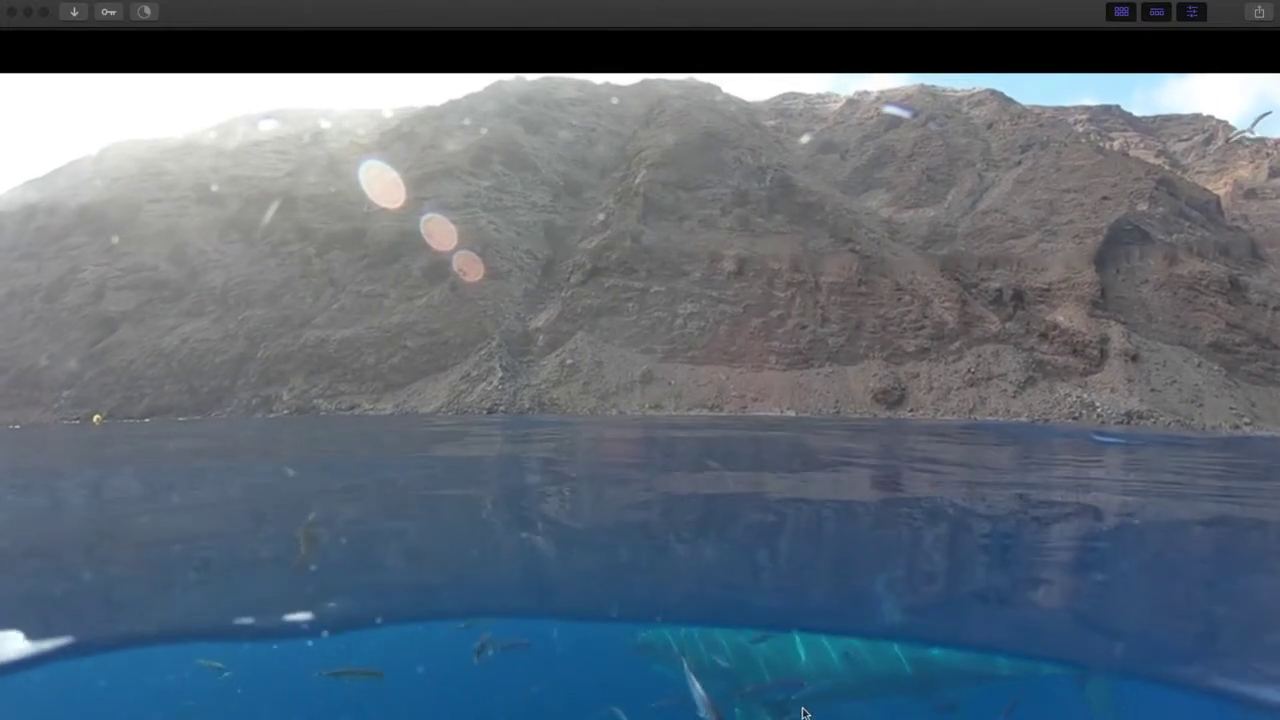
mouse_move(1024, 272)
drag(982, 298, 1212, 57)
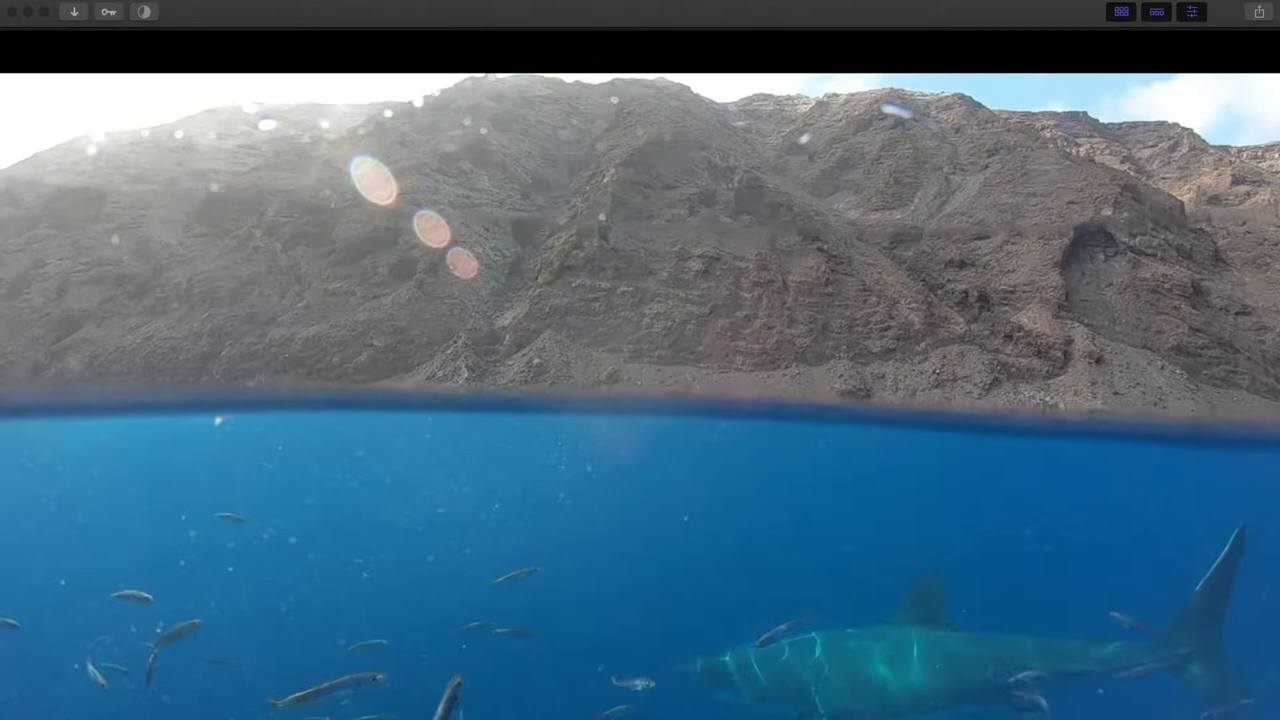
key(Escape)
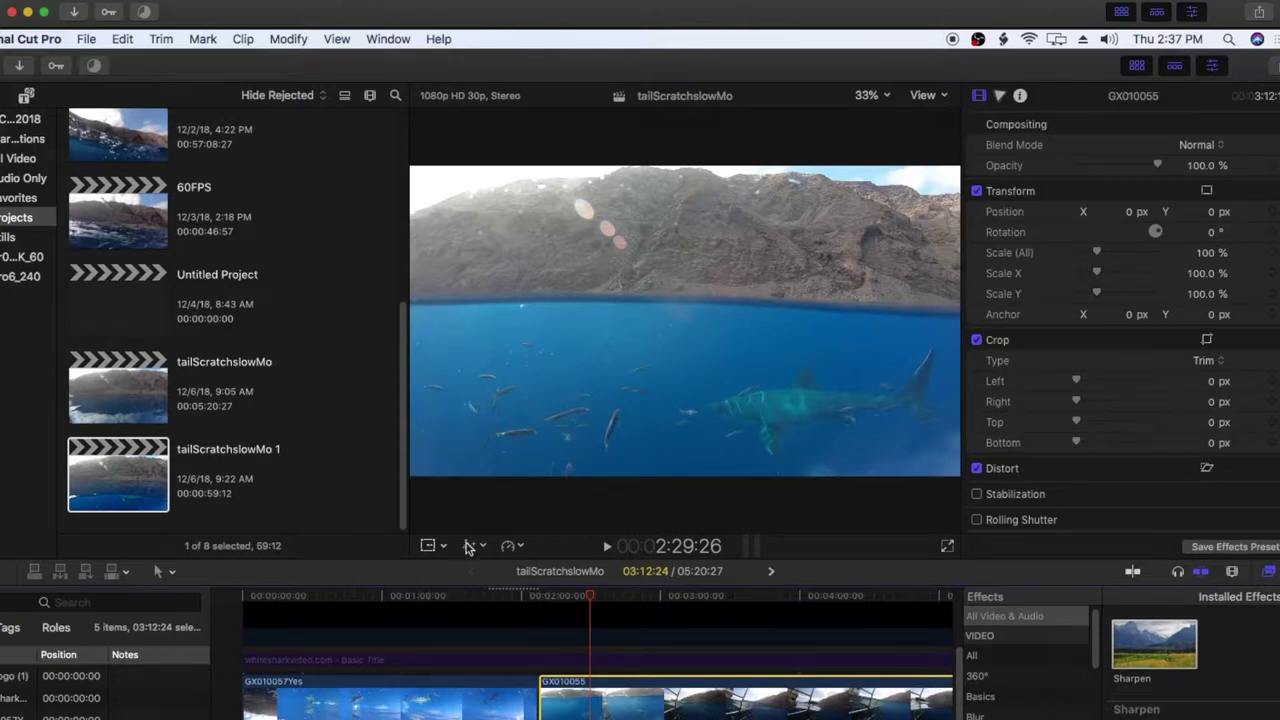
Step: Apply a Match Color correction to GX010055 using a chosen reference frame
click(467, 548)
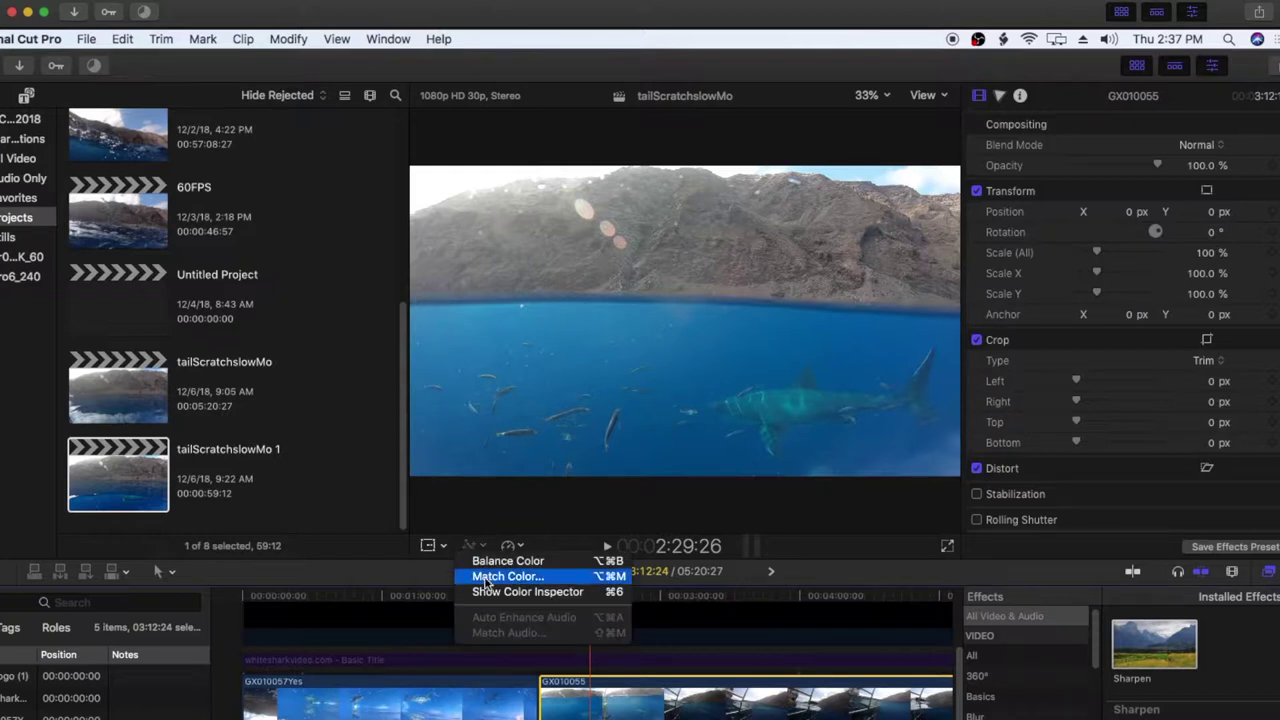
click(489, 577)
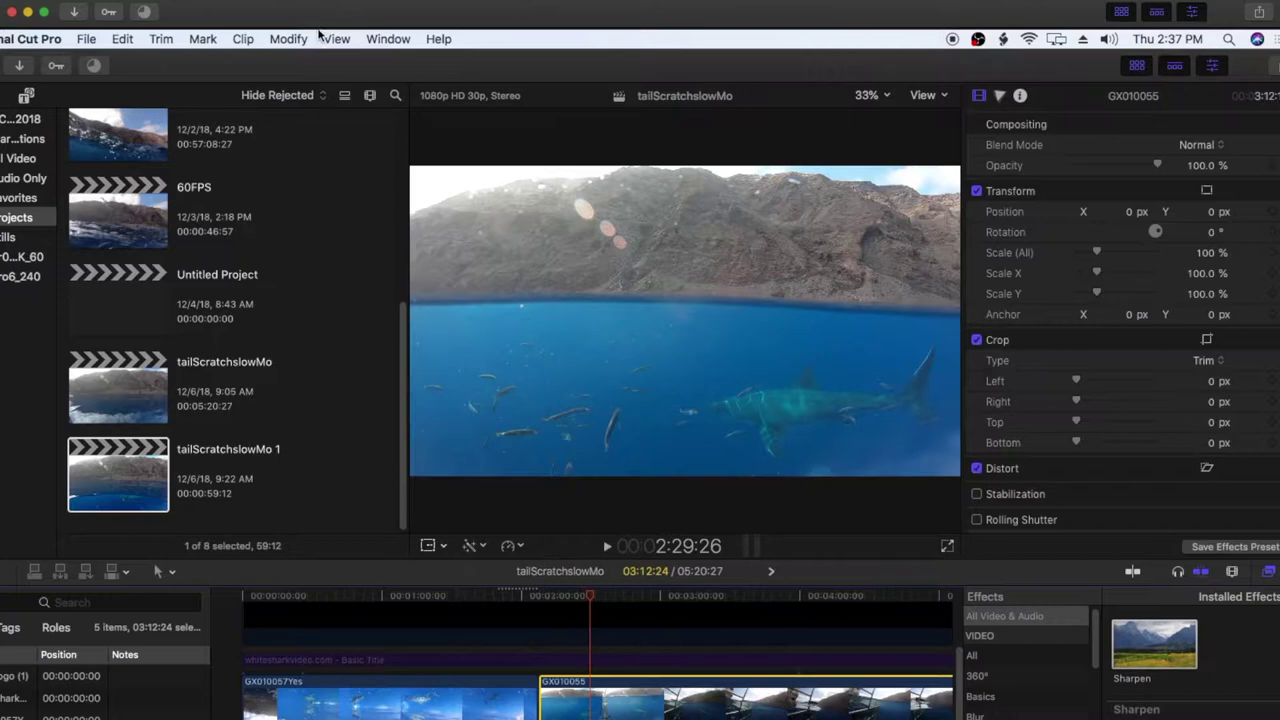
click(287, 40)
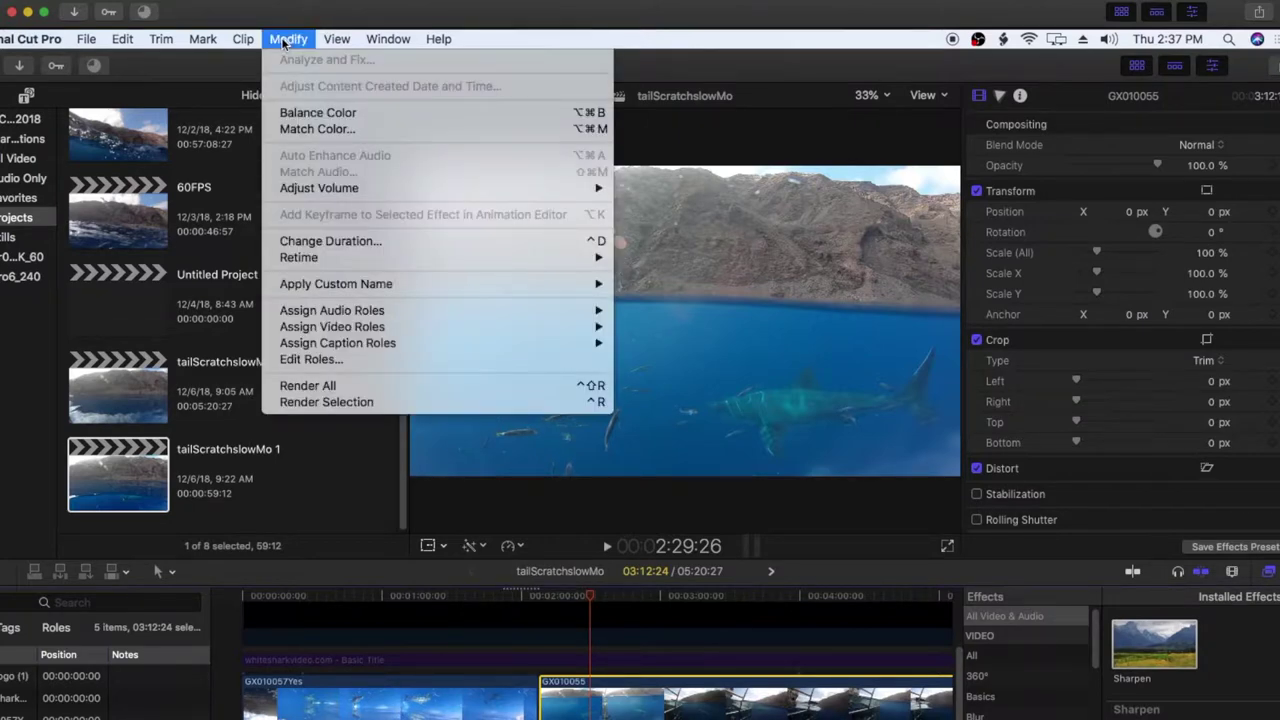
click(320, 131)
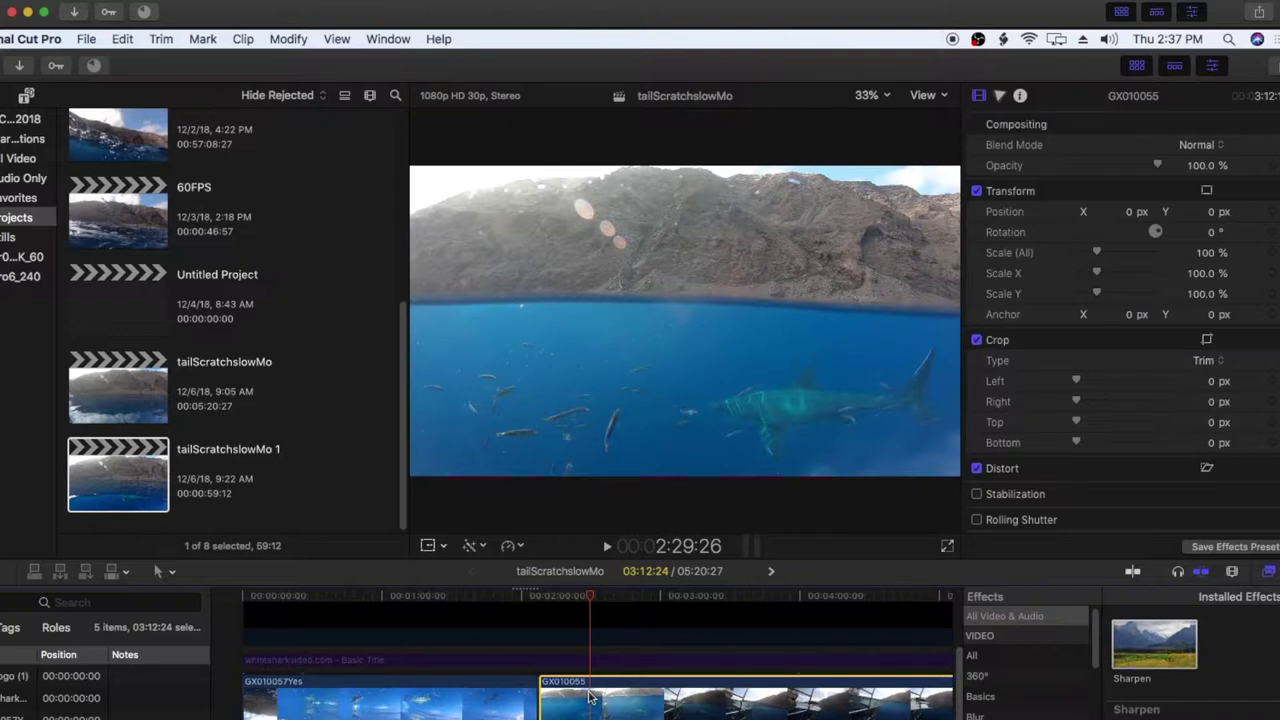
key(alt+super+m)
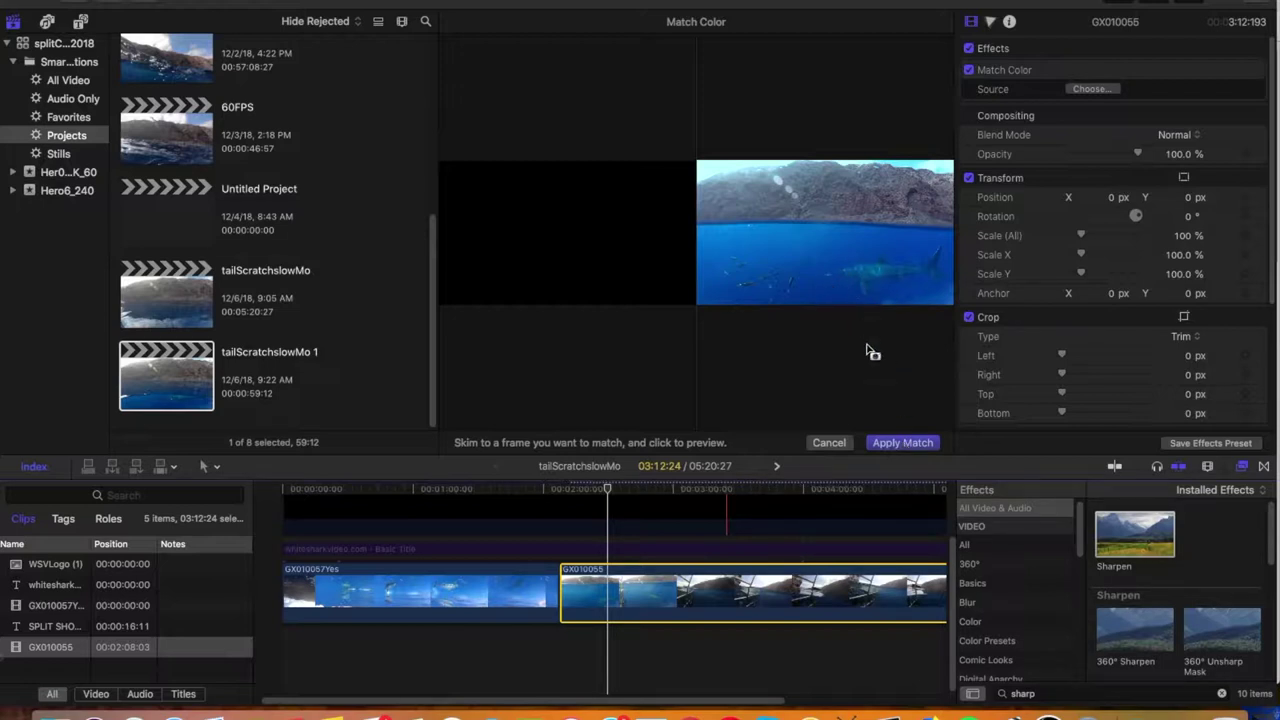
click(904, 442)
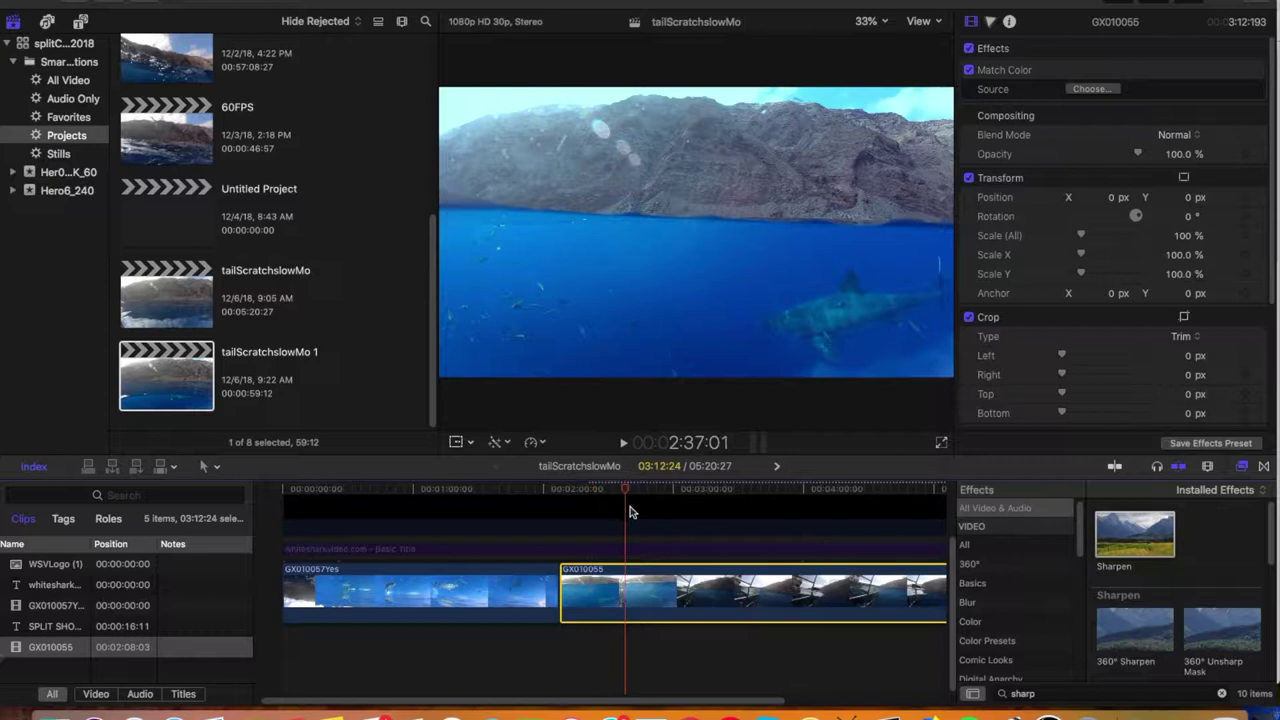
click(942, 449)
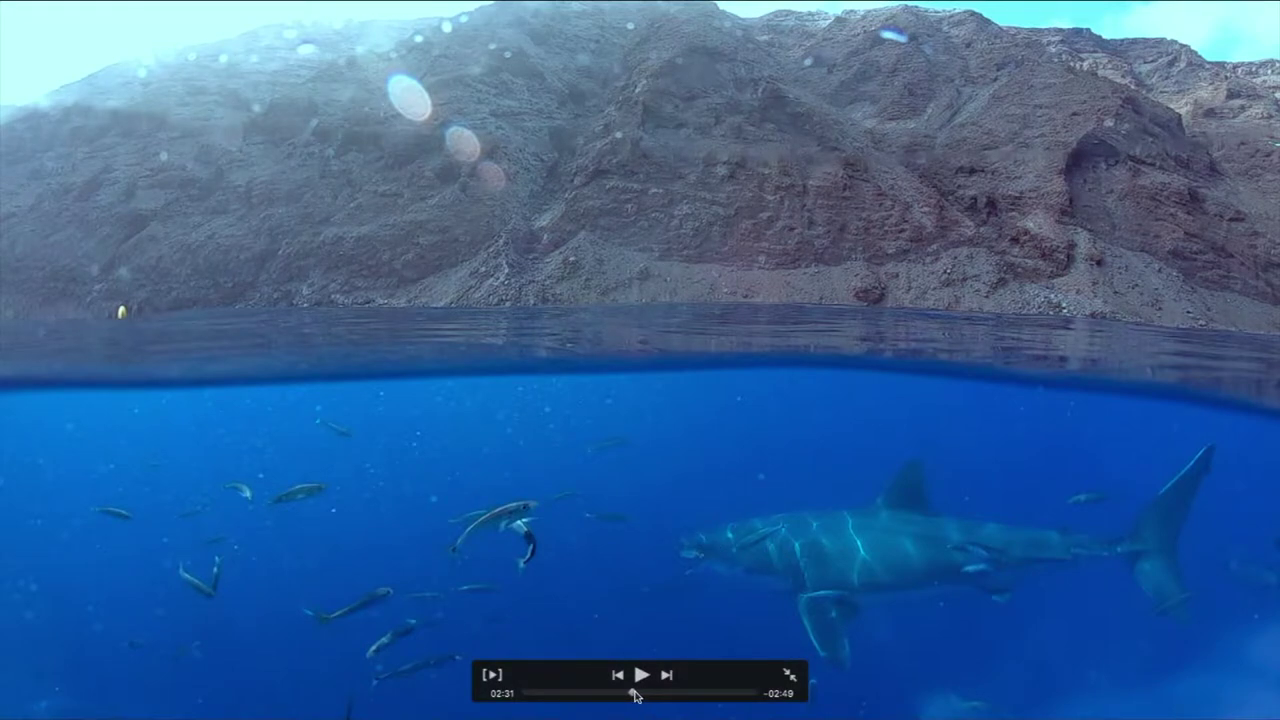
drag(634, 695, 627, 697)
key(Escape)
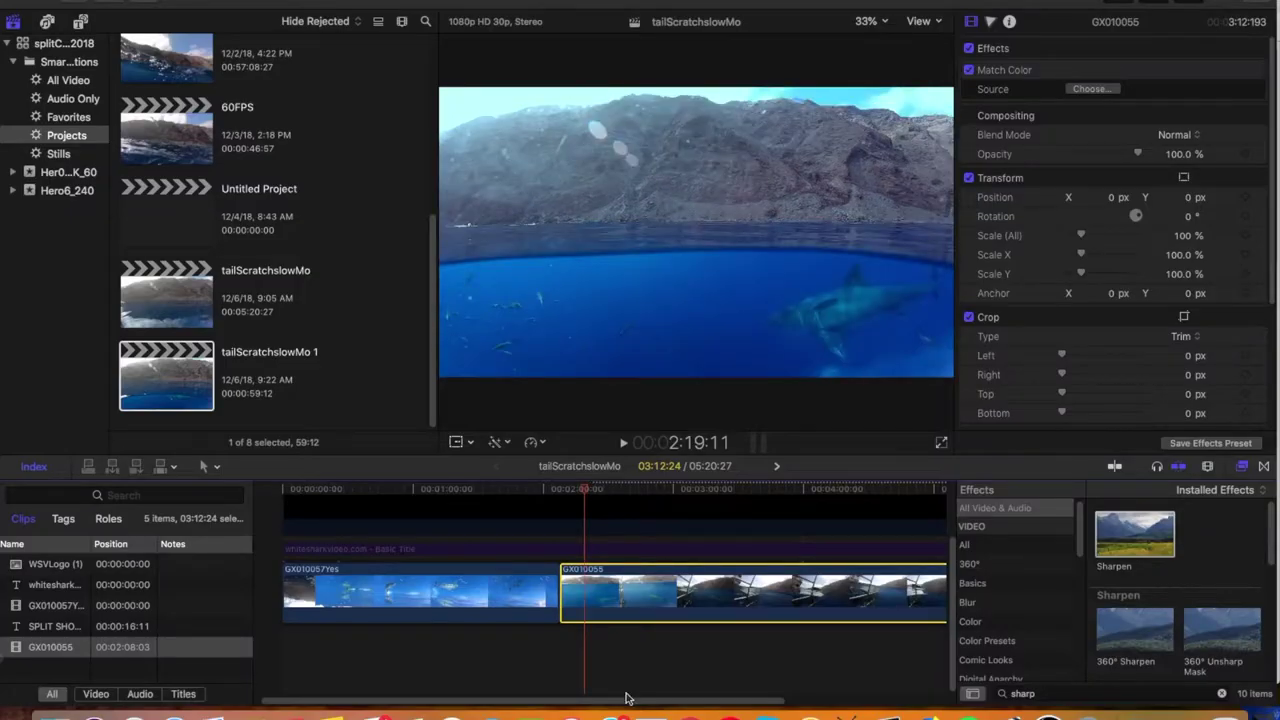
Step: Add Color Board 1 to GX010055 with Shadows at -2%, then switch it off
click(990, 22)
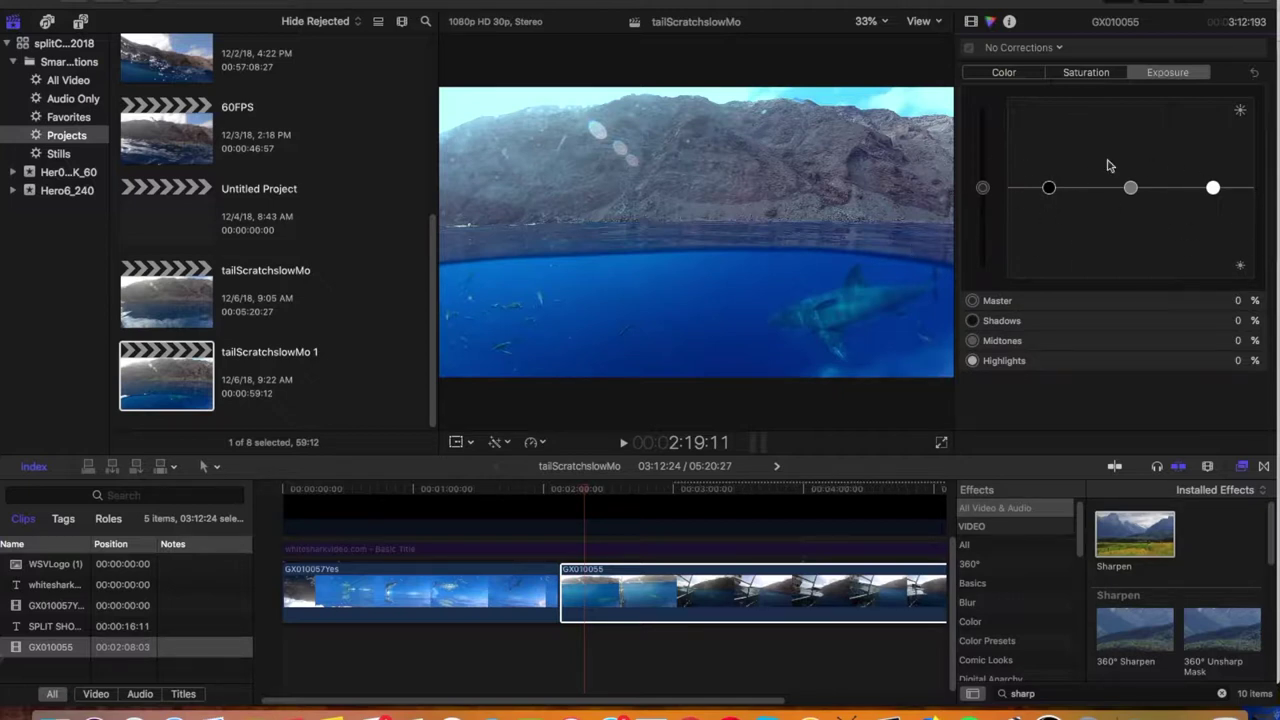
click(1048, 189)
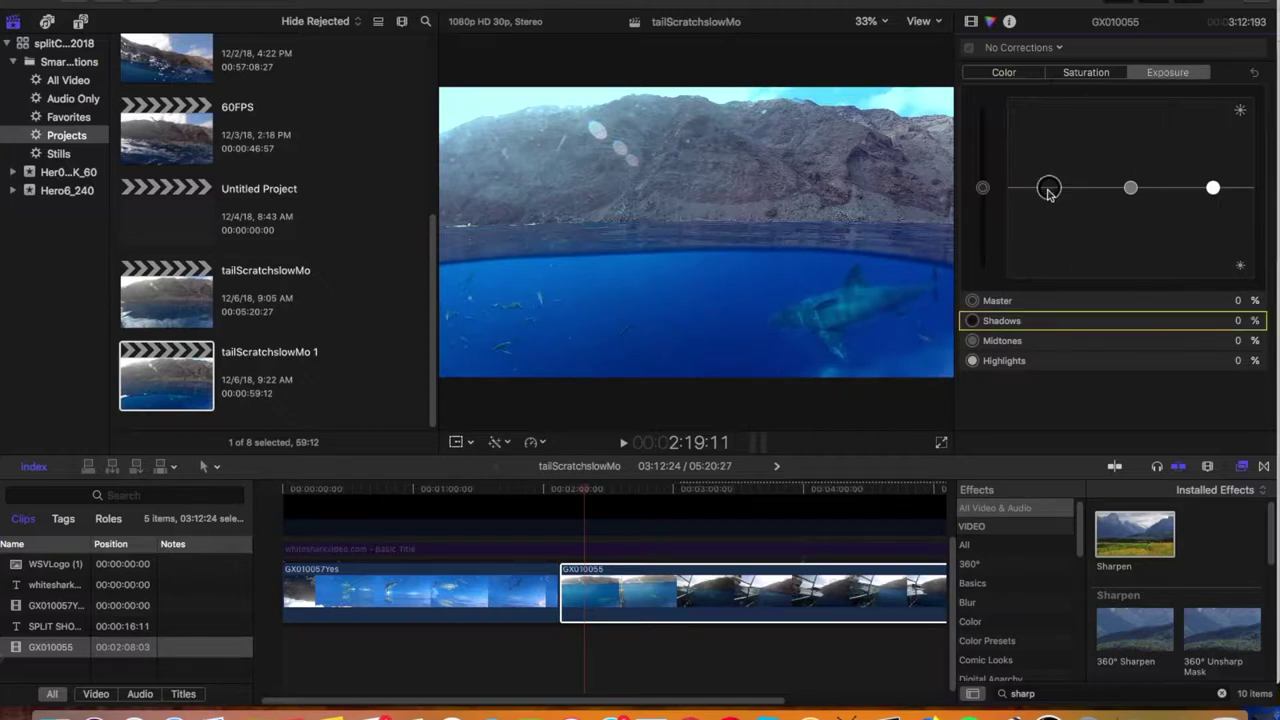
mouse_move(1048, 189)
mouse_down()
mouse_move(1038, 292)
mouse_move(1050, 194)
mouse_up()
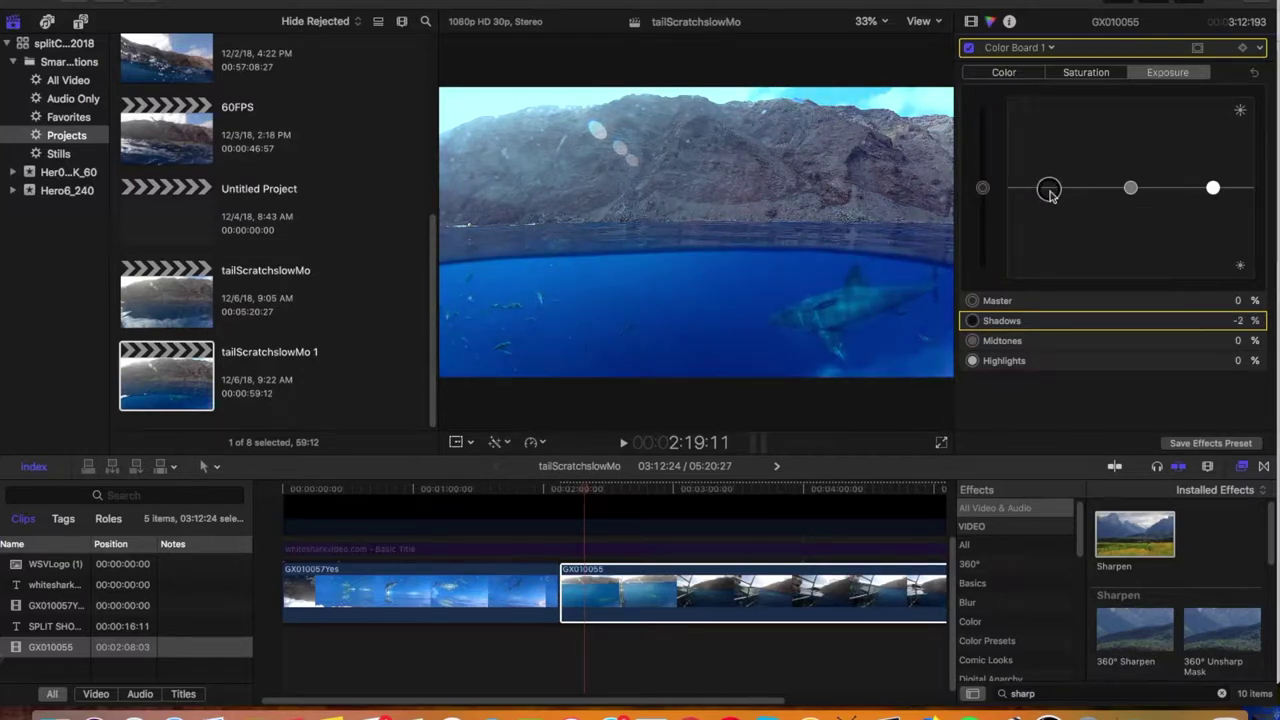
click(968, 48)
click(970, 24)
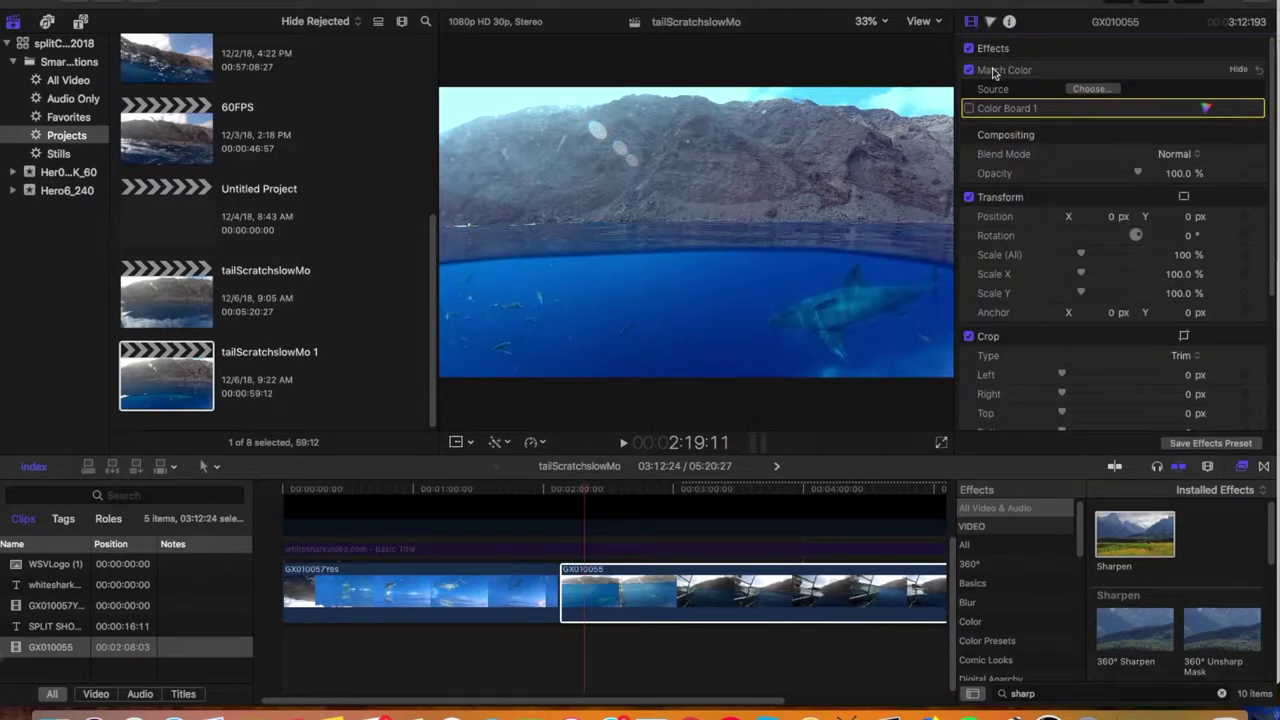
Step: Play the project full screen, scrubbing from 01:15 back to the start and on to the 02:13 cliff shot
click(940, 445)
click(580, 693)
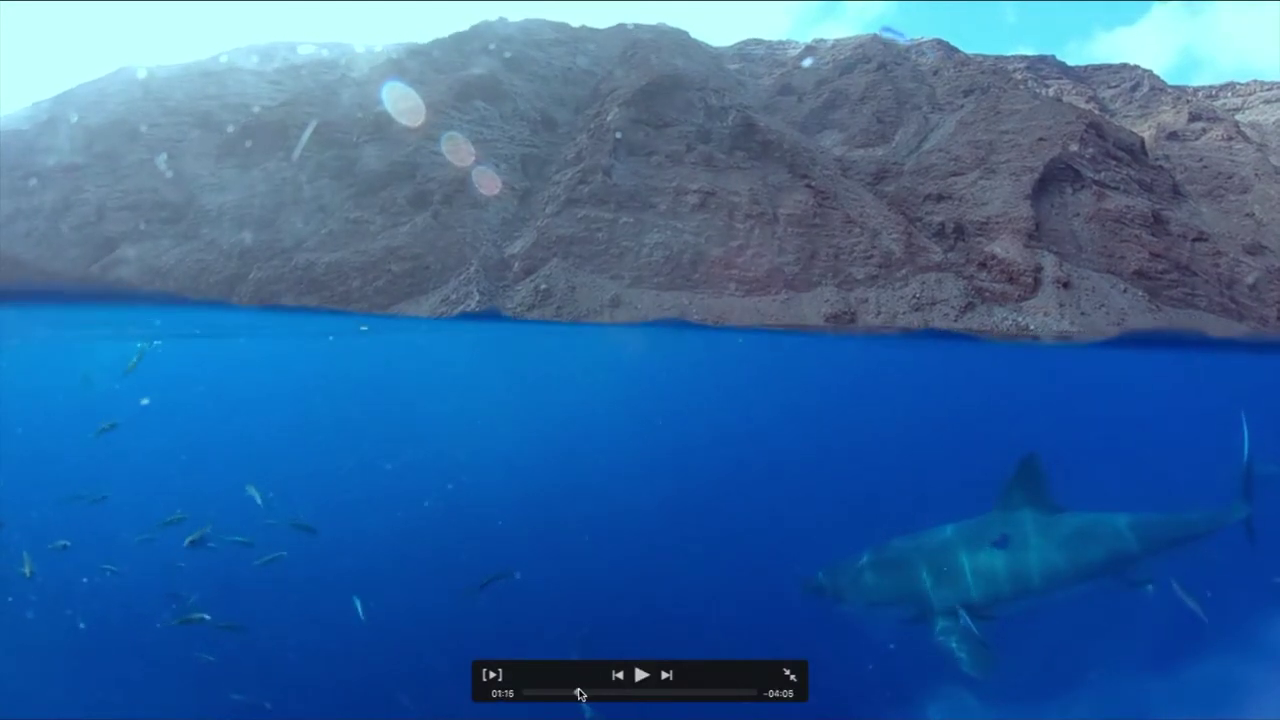
key(space)
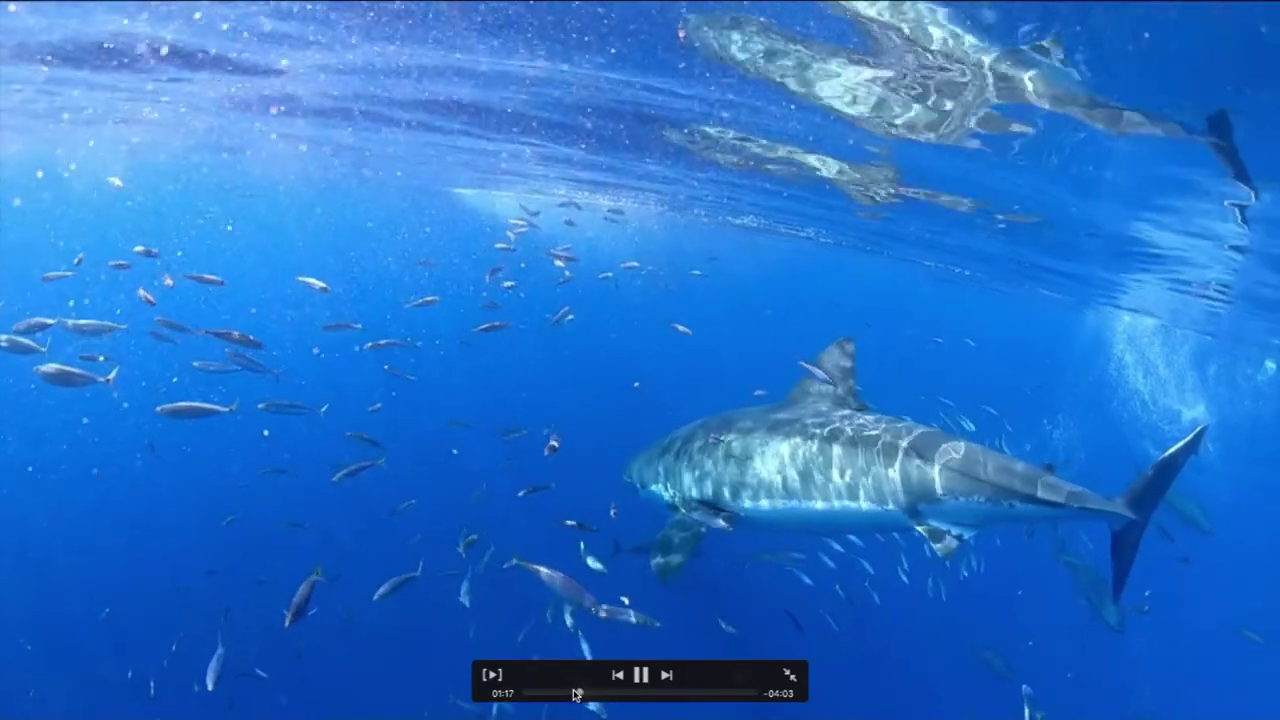
click(556, 693)
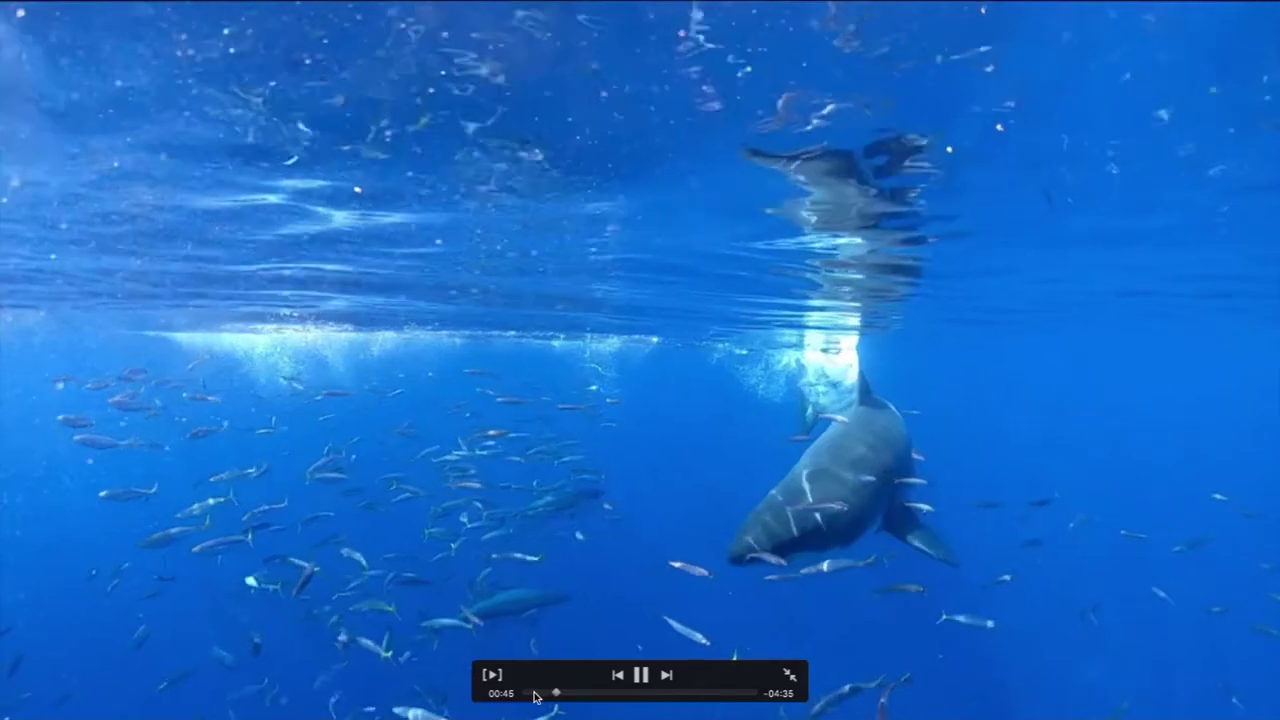
drag(537, 694, 524, 695)
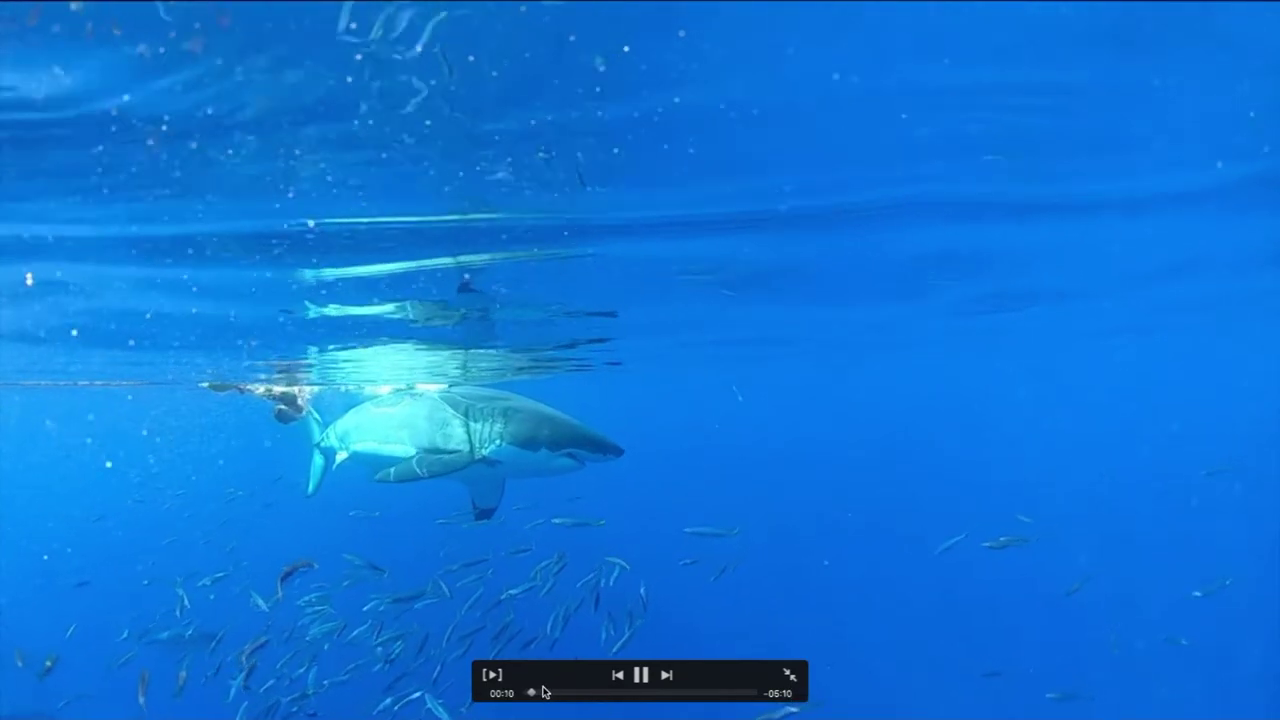
drag(531, 691, 607, 702)
drag(612, 700, 622, 701)
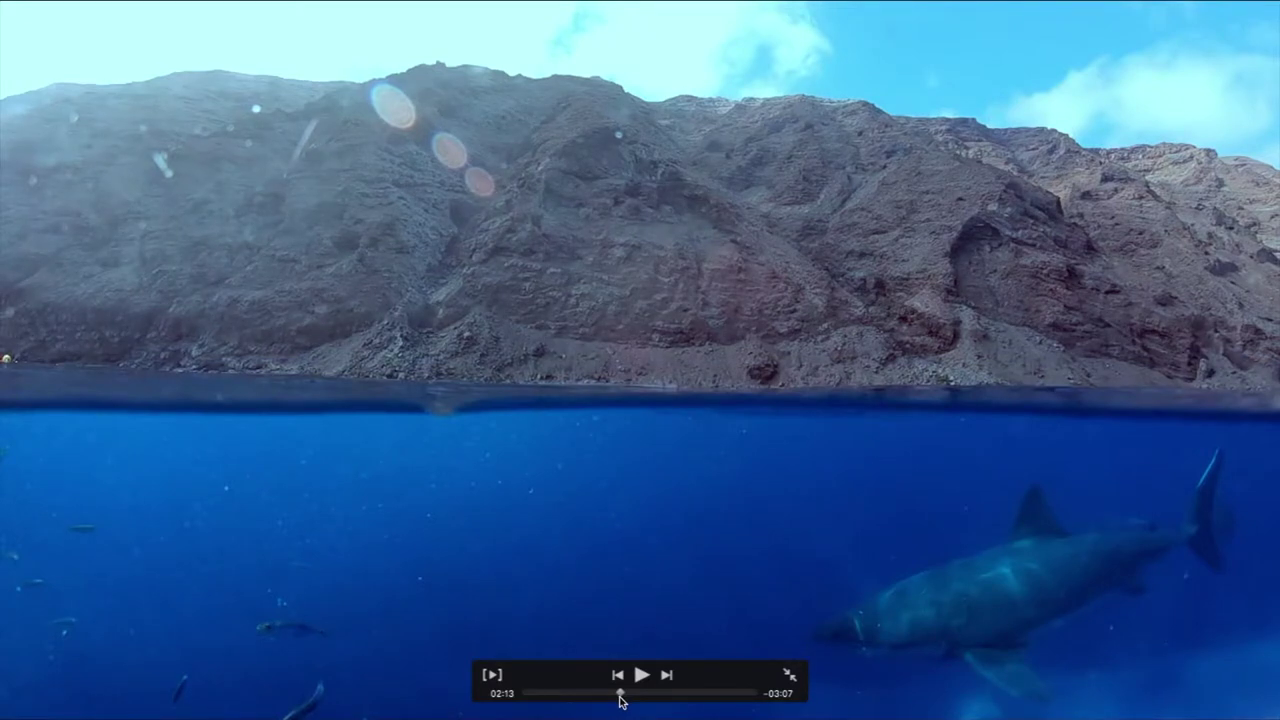
Step: Resume full-screen playback from the 02:13 cliff-and-shark waterline shot
key(space)
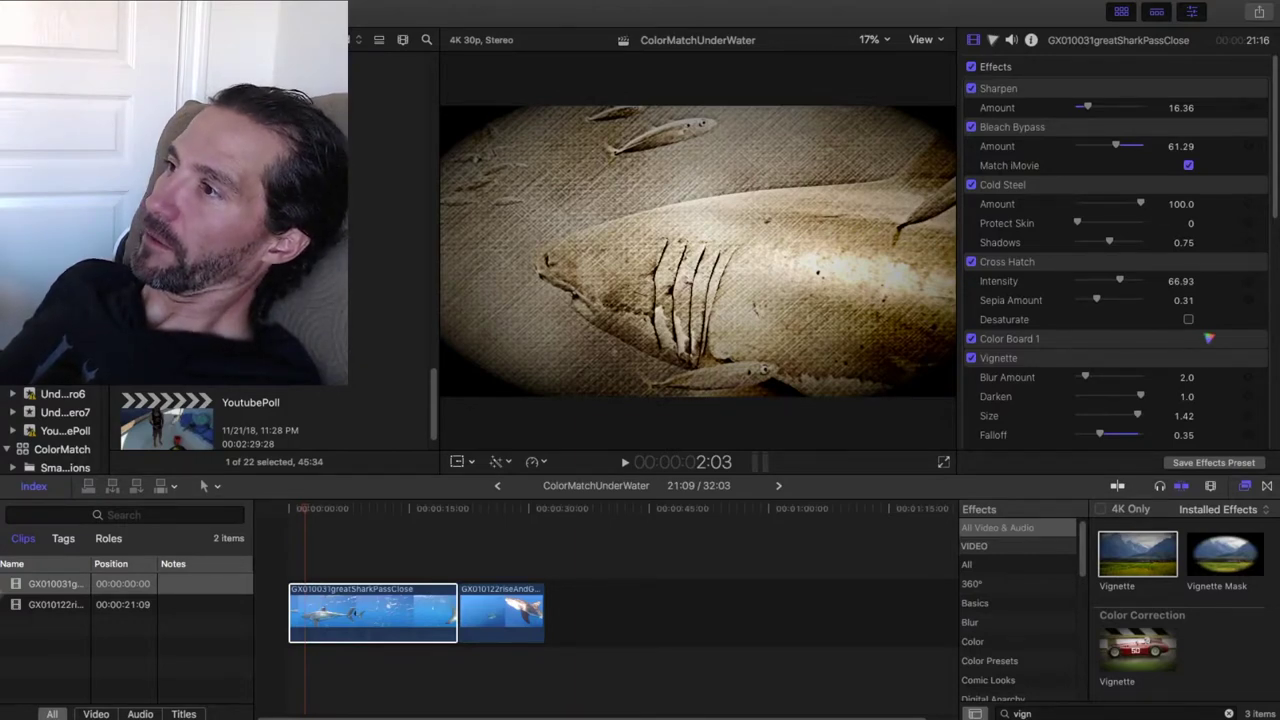
click(372, 612)
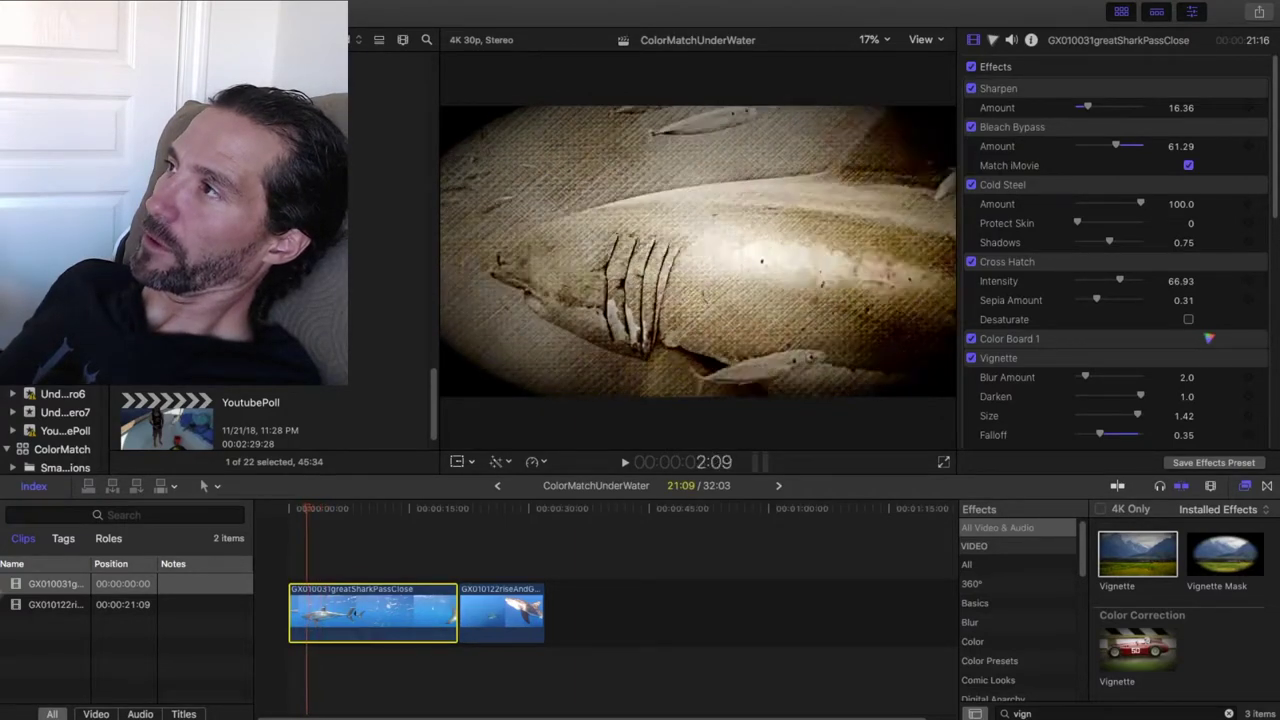
key(Home)
key(space)
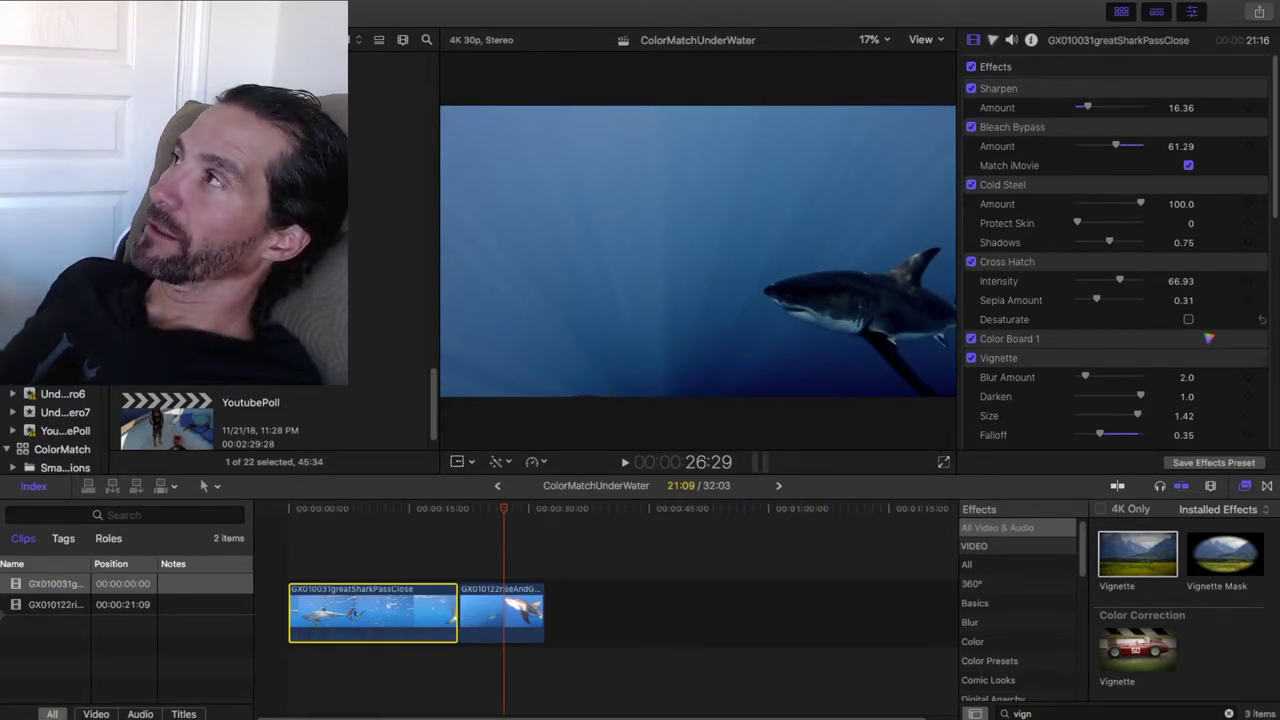
key(super+6)
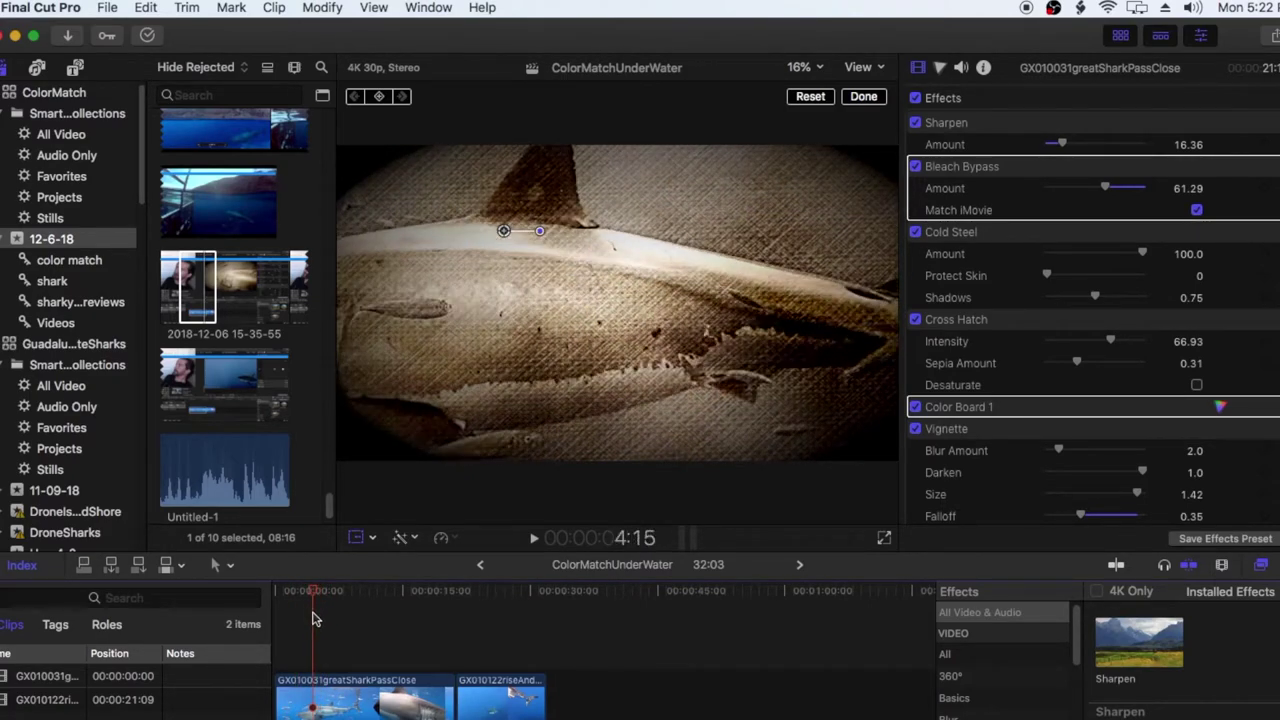
Step: Compare the two shark clips by selecting each in turn and scrubbing to the school-of-fish frame
click(313, 697)
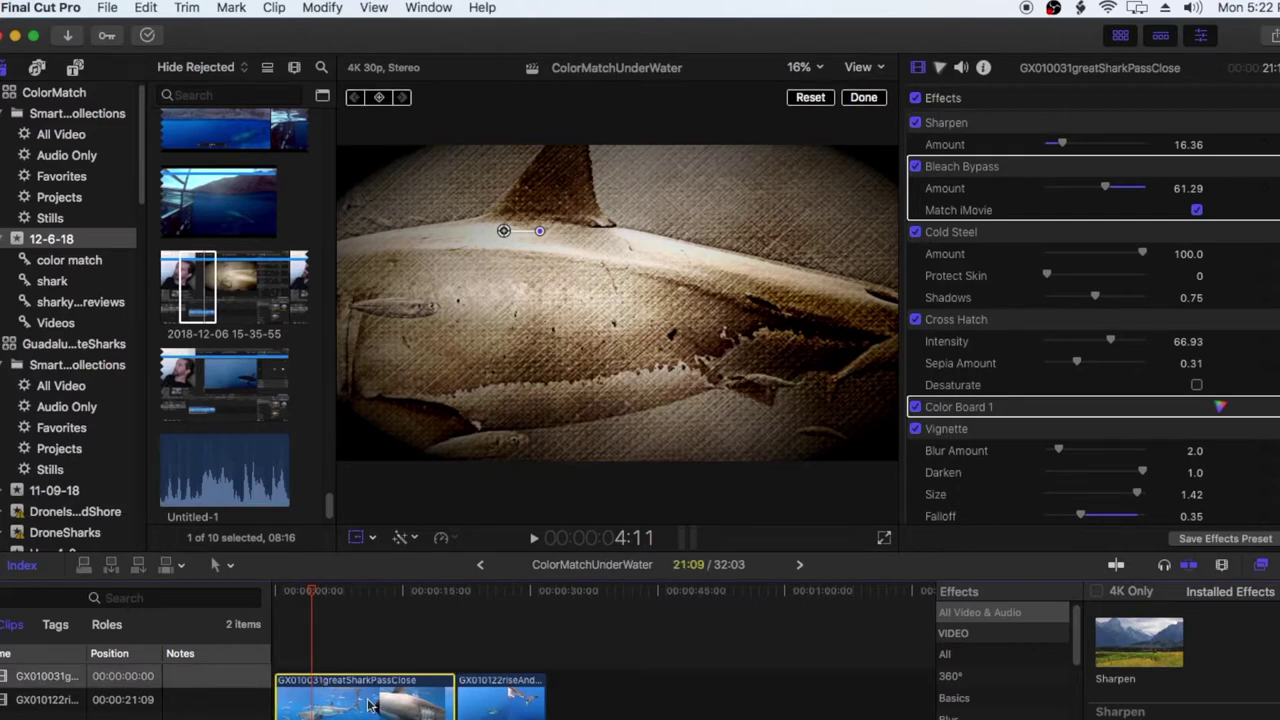
click(500, 714)
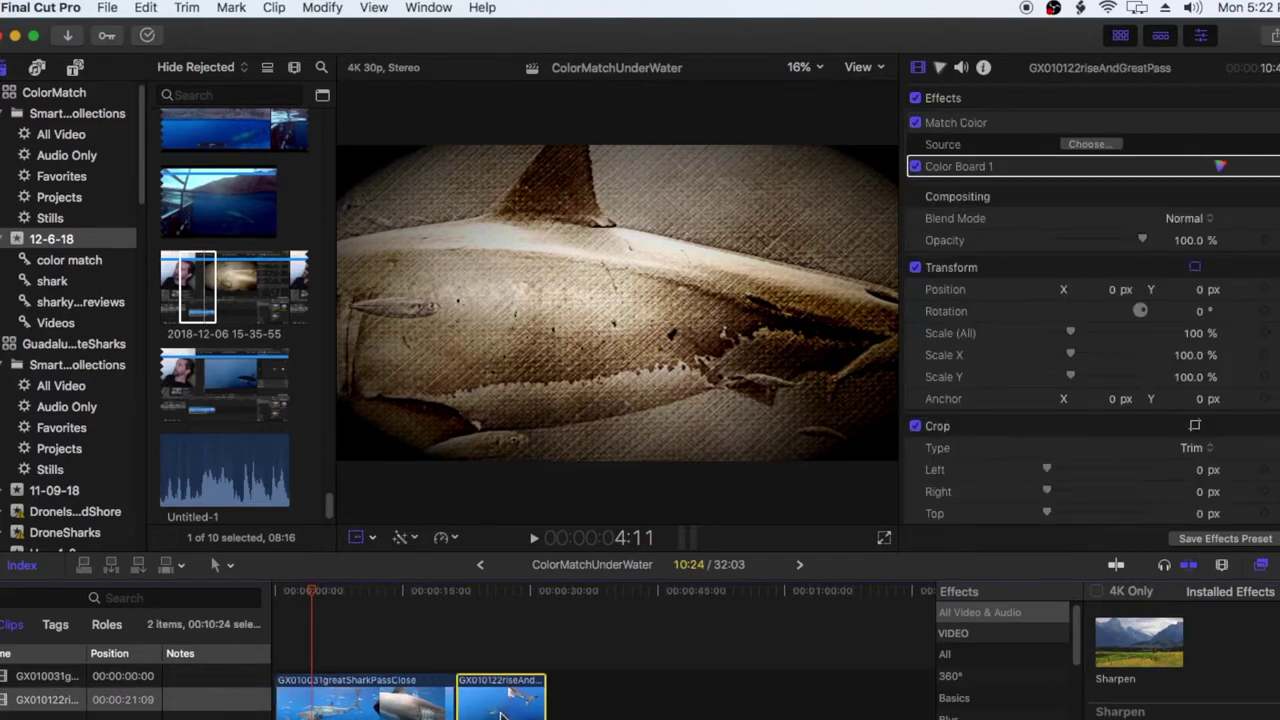
mouse_move(313, 592)
mouse_down()
mouse_move(355, 613)
mouse_move(324, 615)
mouse_up()
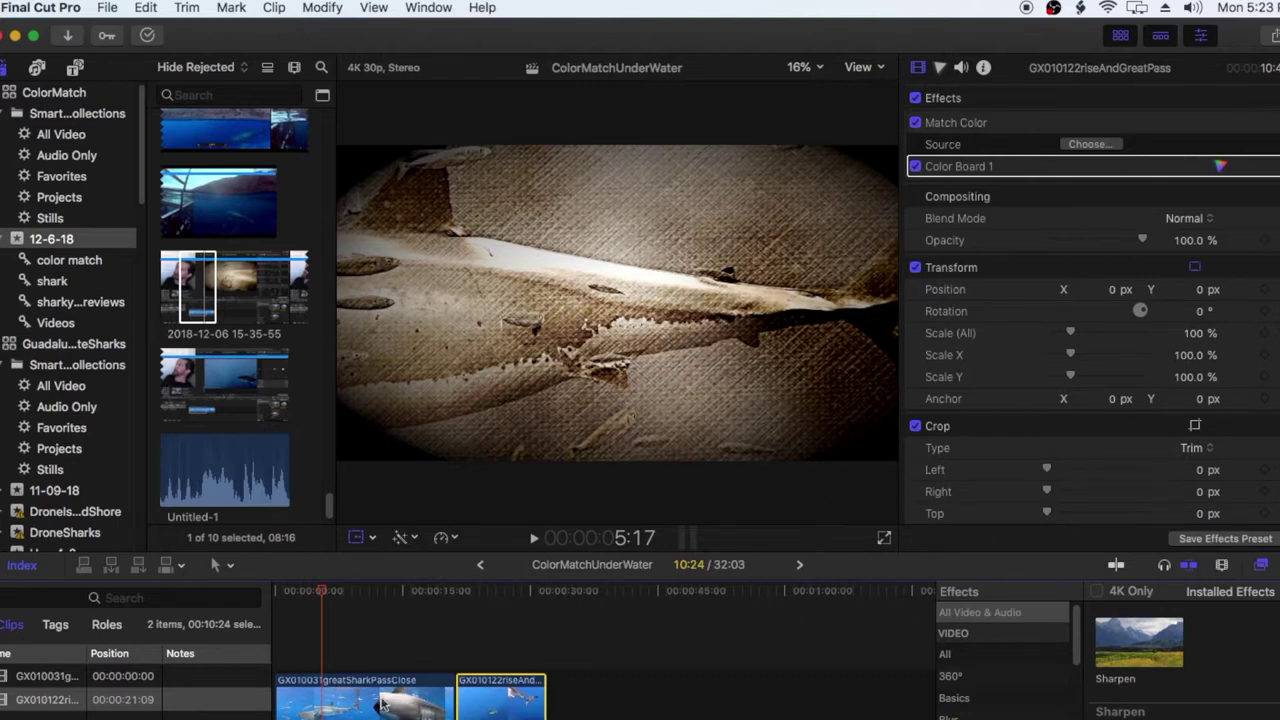
click(323, 697)
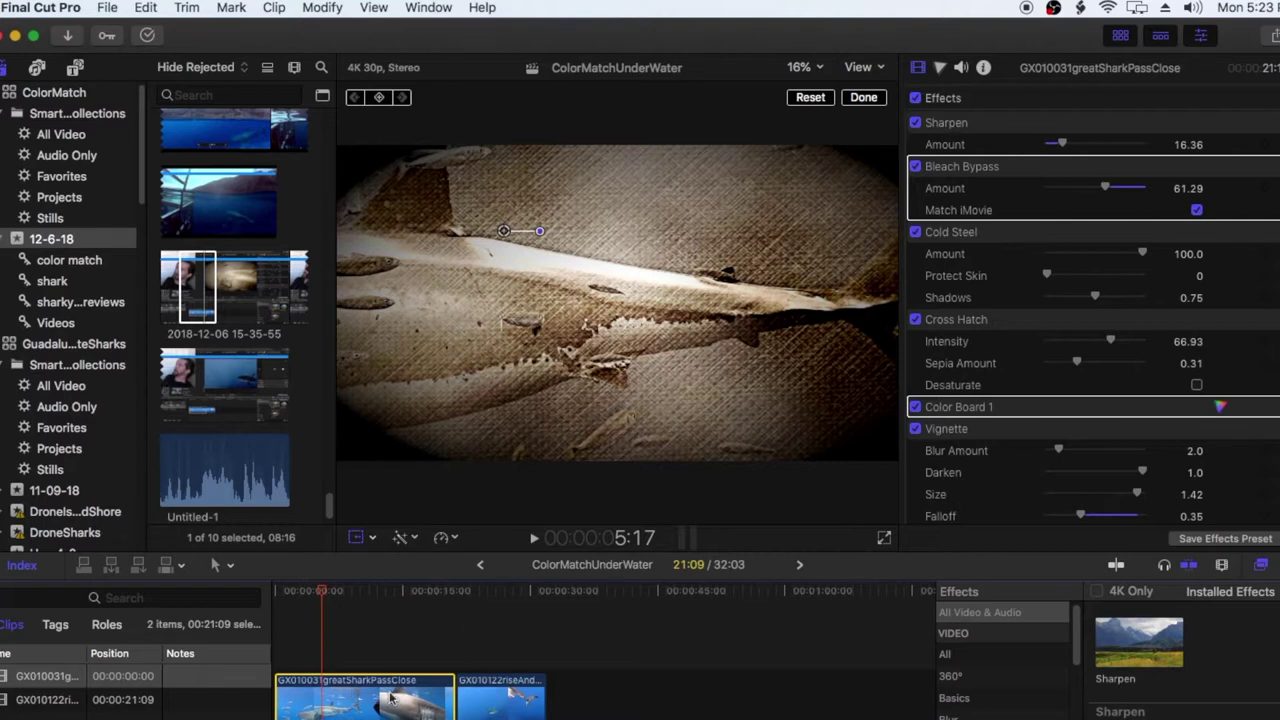
Step: Show GX010122riseAndGreatPass's Match Color and Color Board 1 effects, then return to the sepia fish frame at 11:27
click(517, 716)
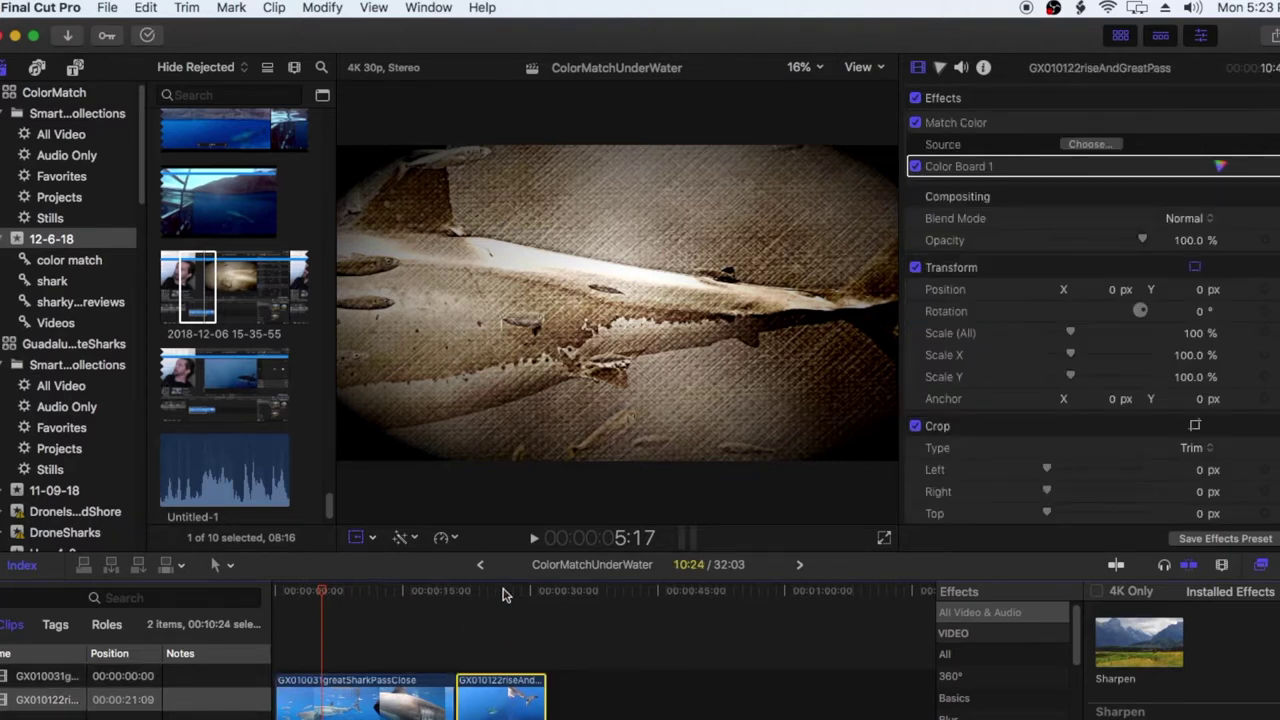
click(503, 592)
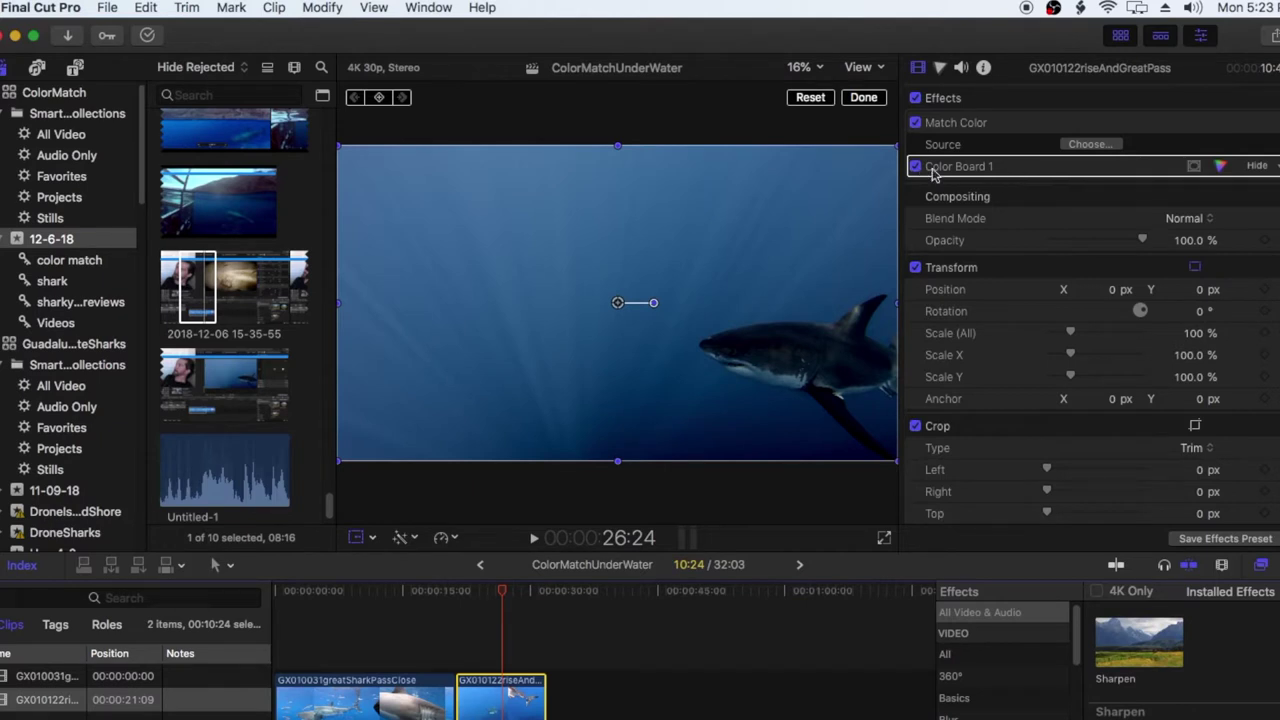
scroll(985, 300, down, 10)
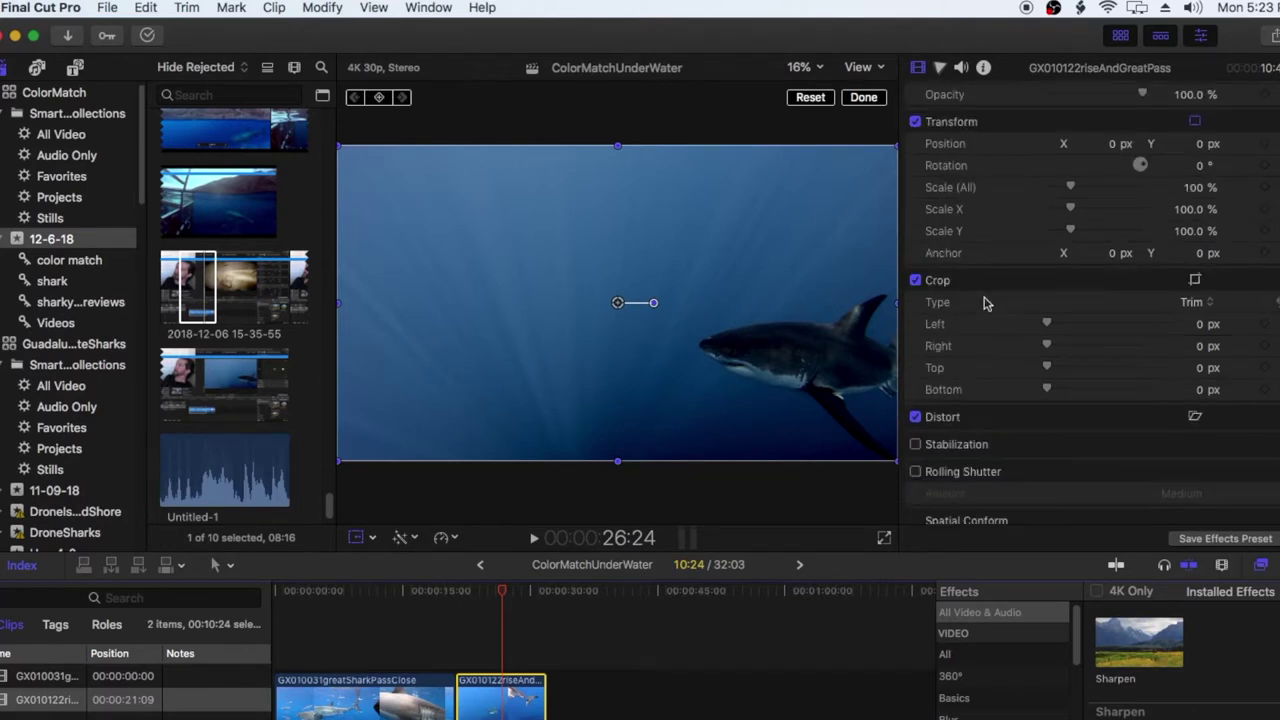
scroll(985, 305, up, 8)
scroll(985, 305, up, 2)
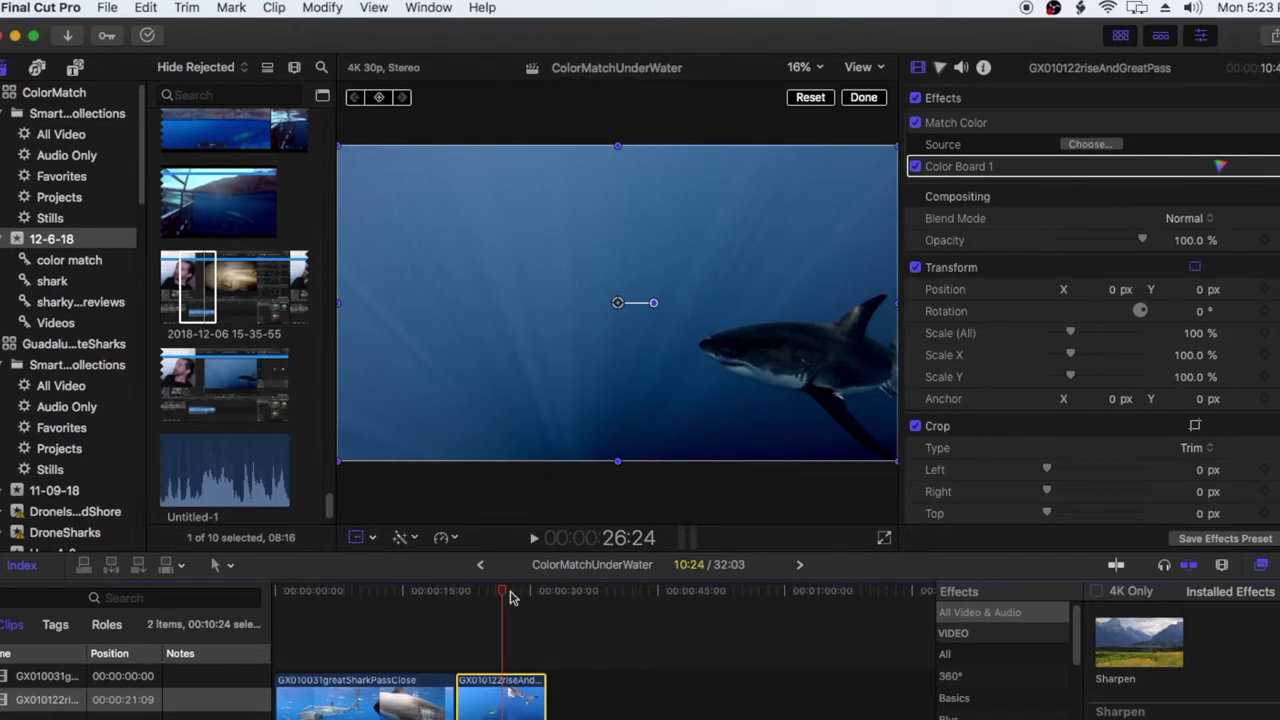
drag(503, 595, 377, 597)
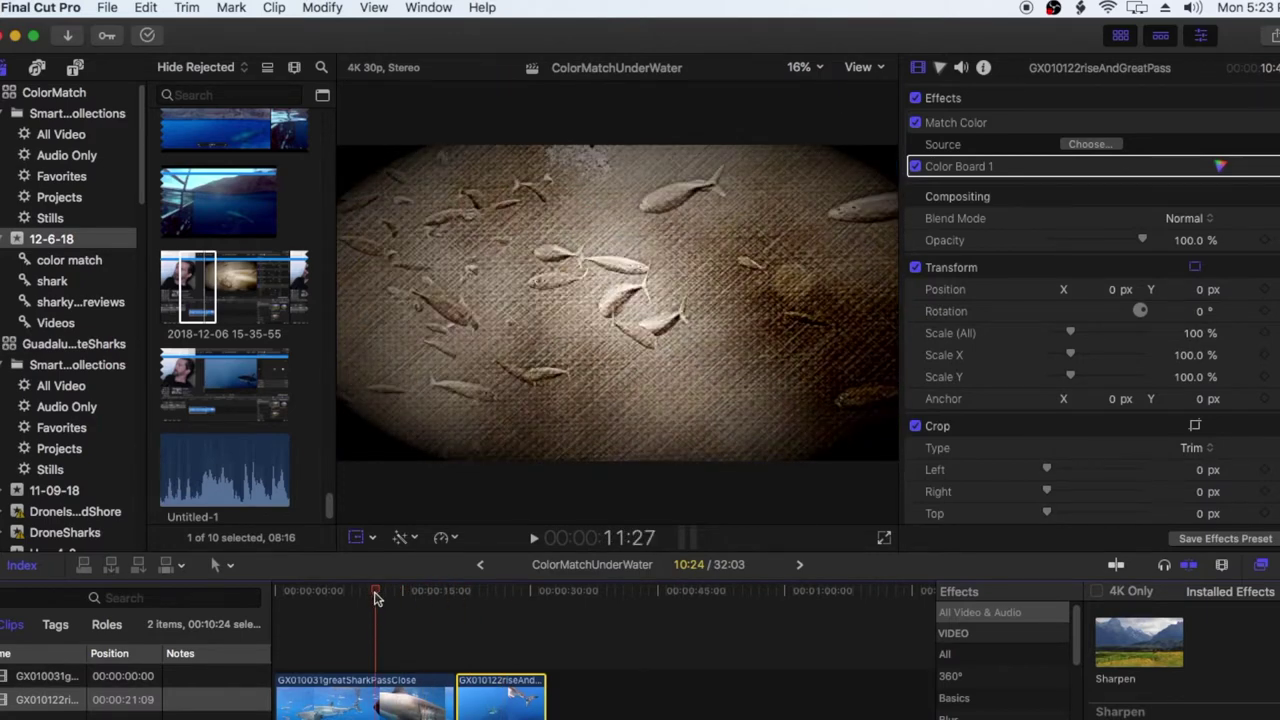
Step: Check the first clip's shark frame, then apply its effects to GX010122riseAndGreatPass with Edit > Paste Effects
click(375, 689)
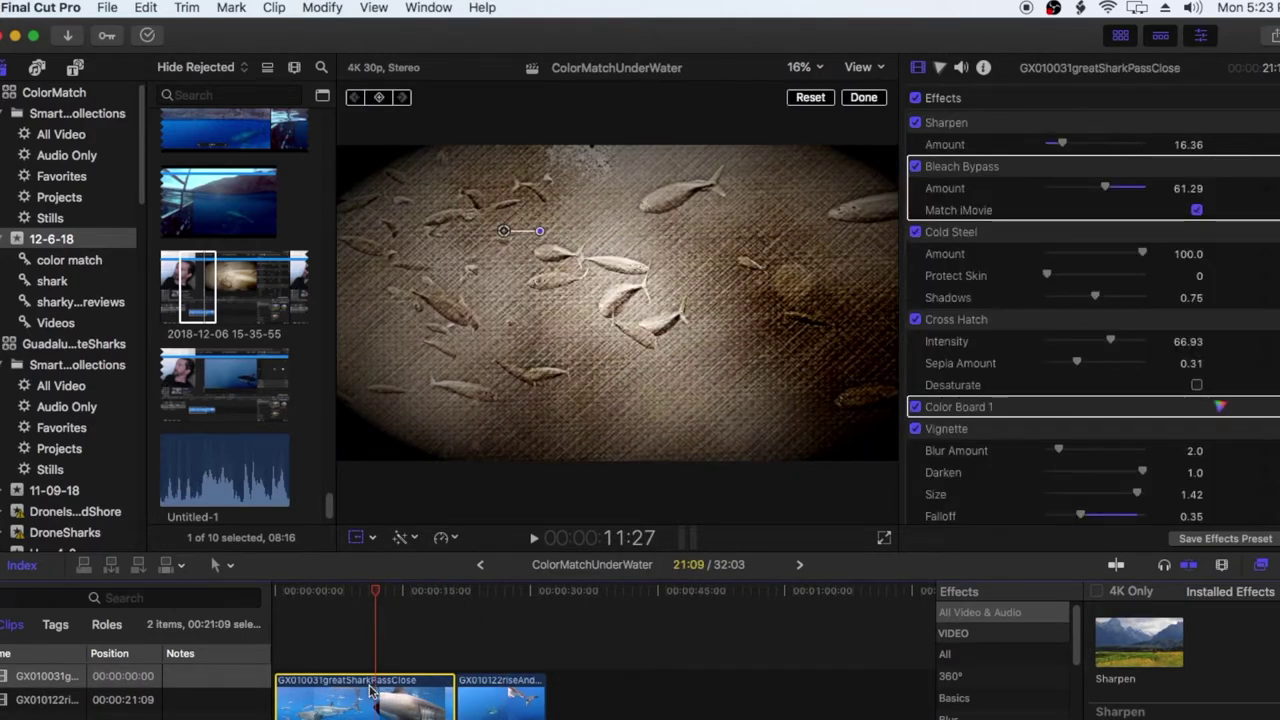
drag(380, 595, 308, 616)
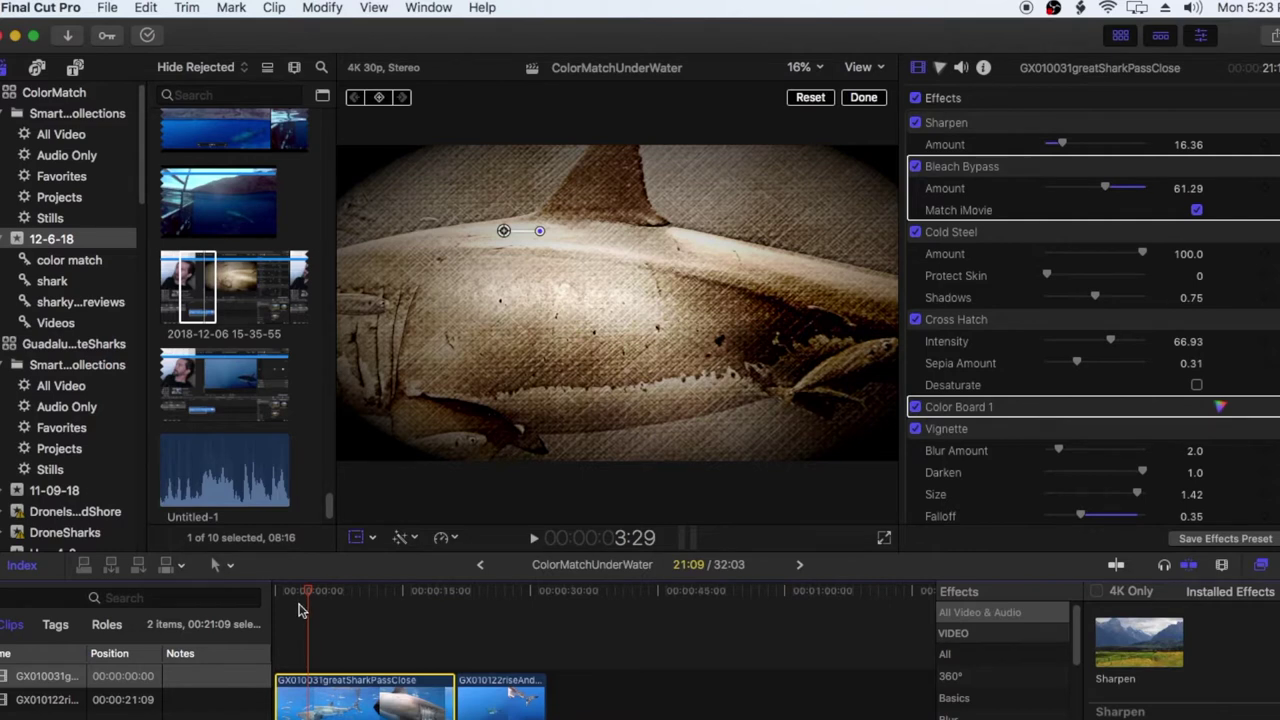
click(511, 704)
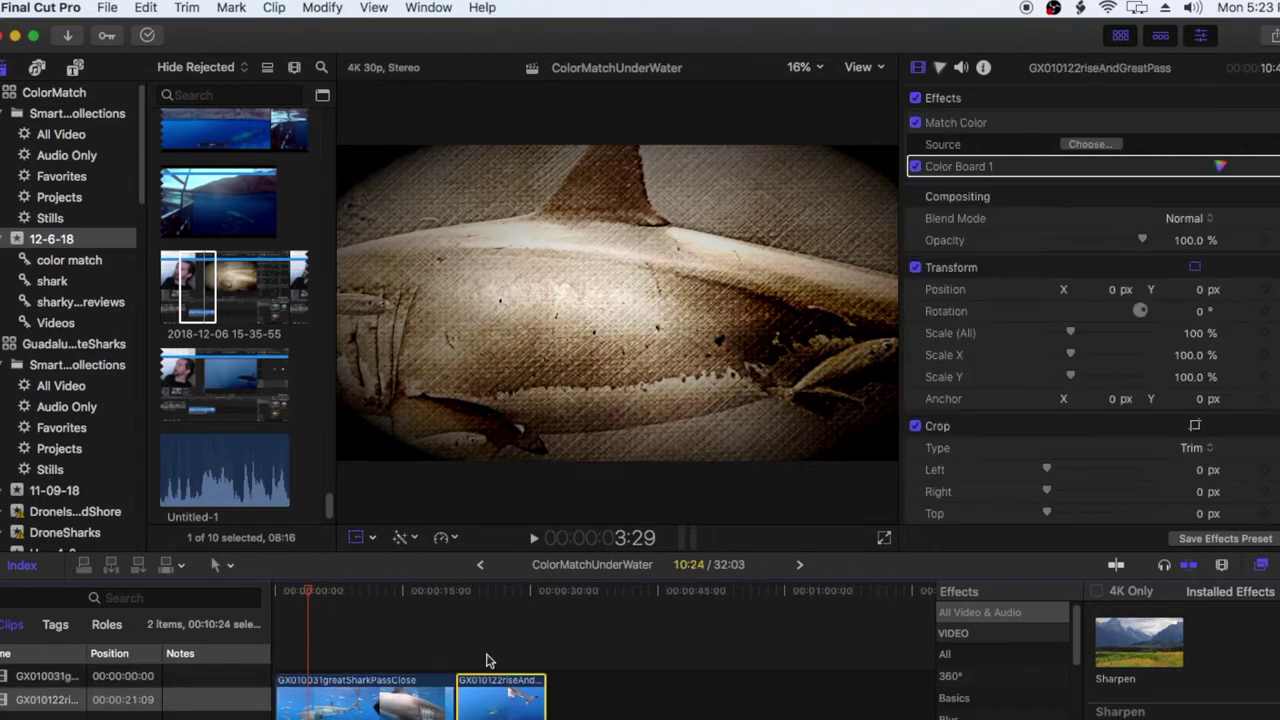
click(491, 591)
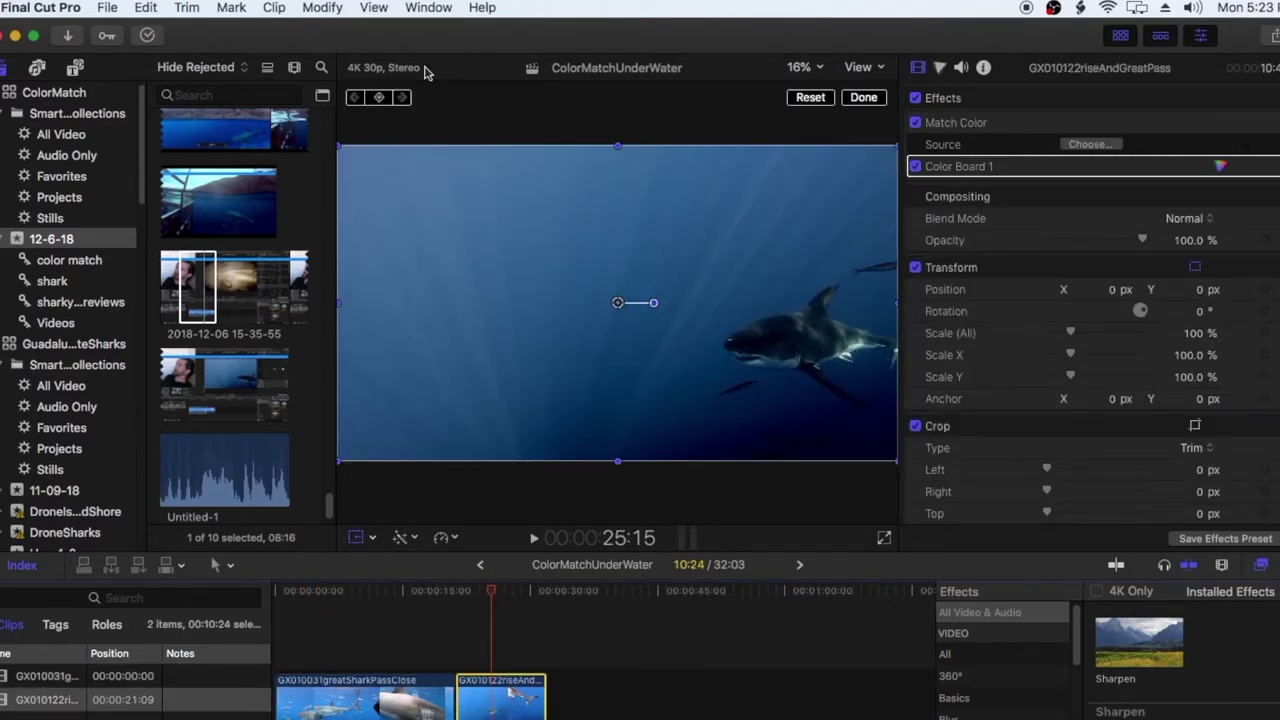
click(150, 8)
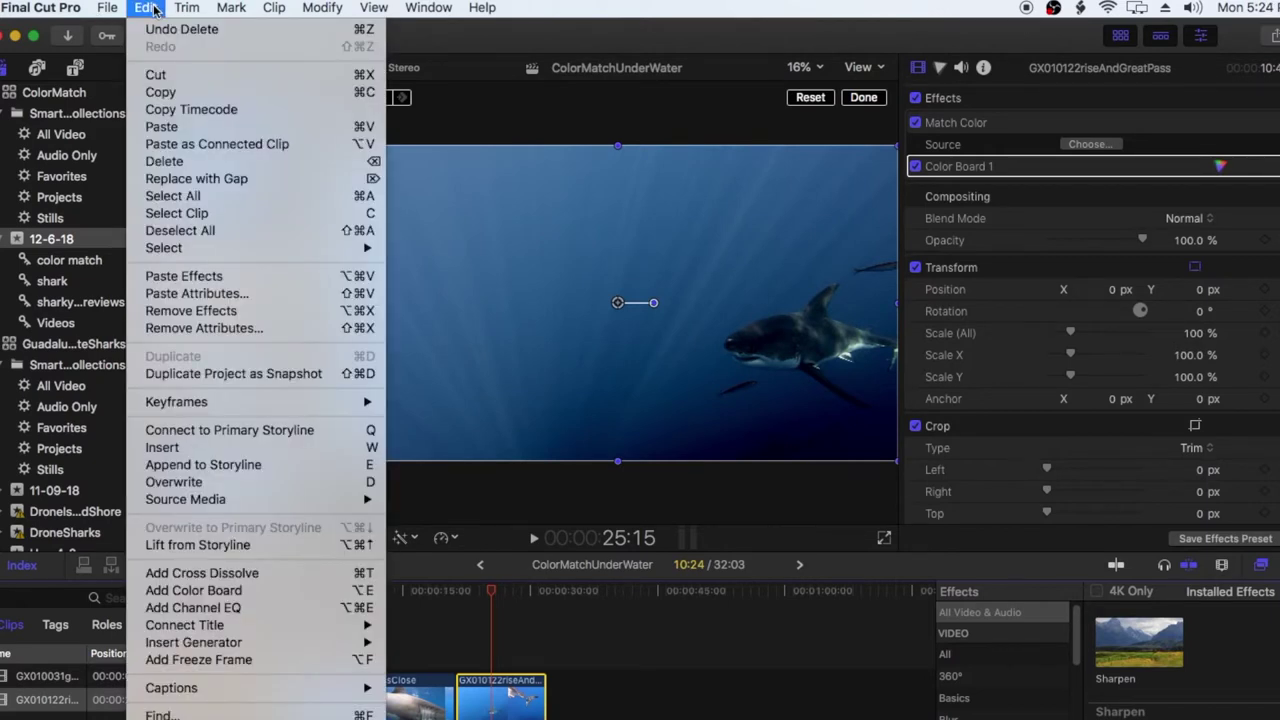
click(200, 277)
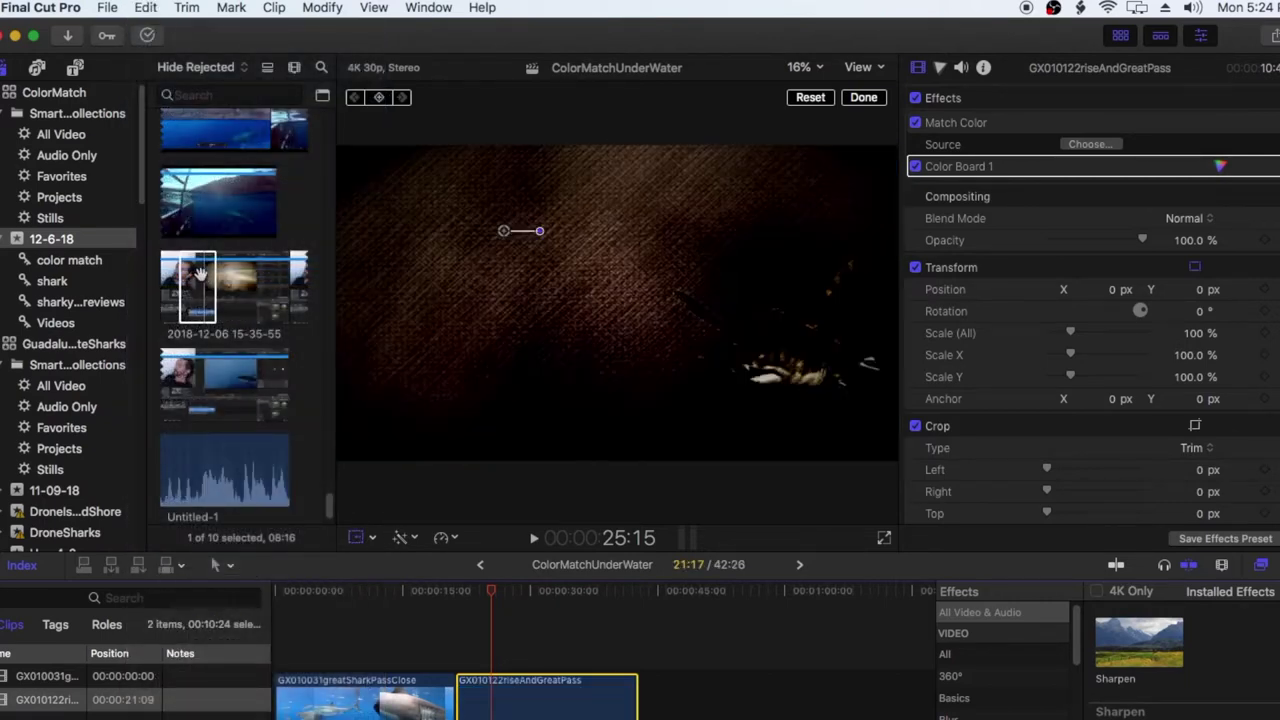
click(467, 592)
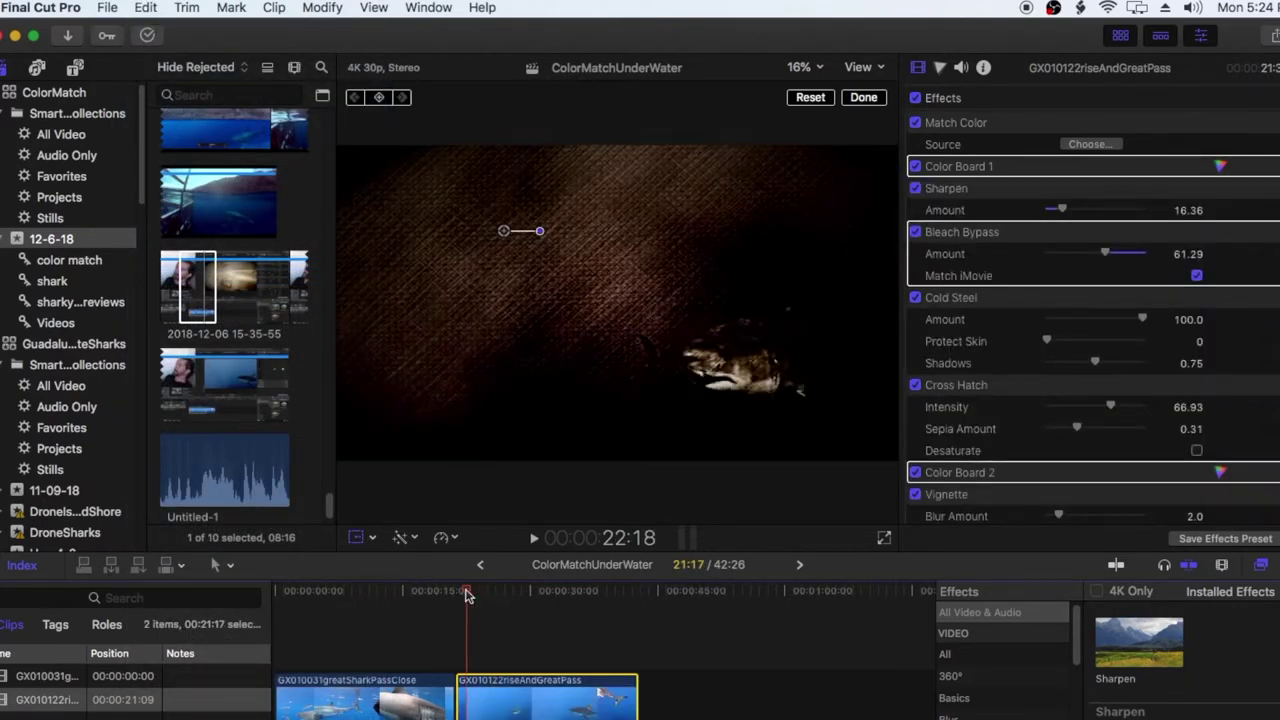
mouse_move(466, 594)
mouse_down()
mouse_move(545, 612)
mouse_move(466, 626)
mouse_move(507, 631)
mouse_up()
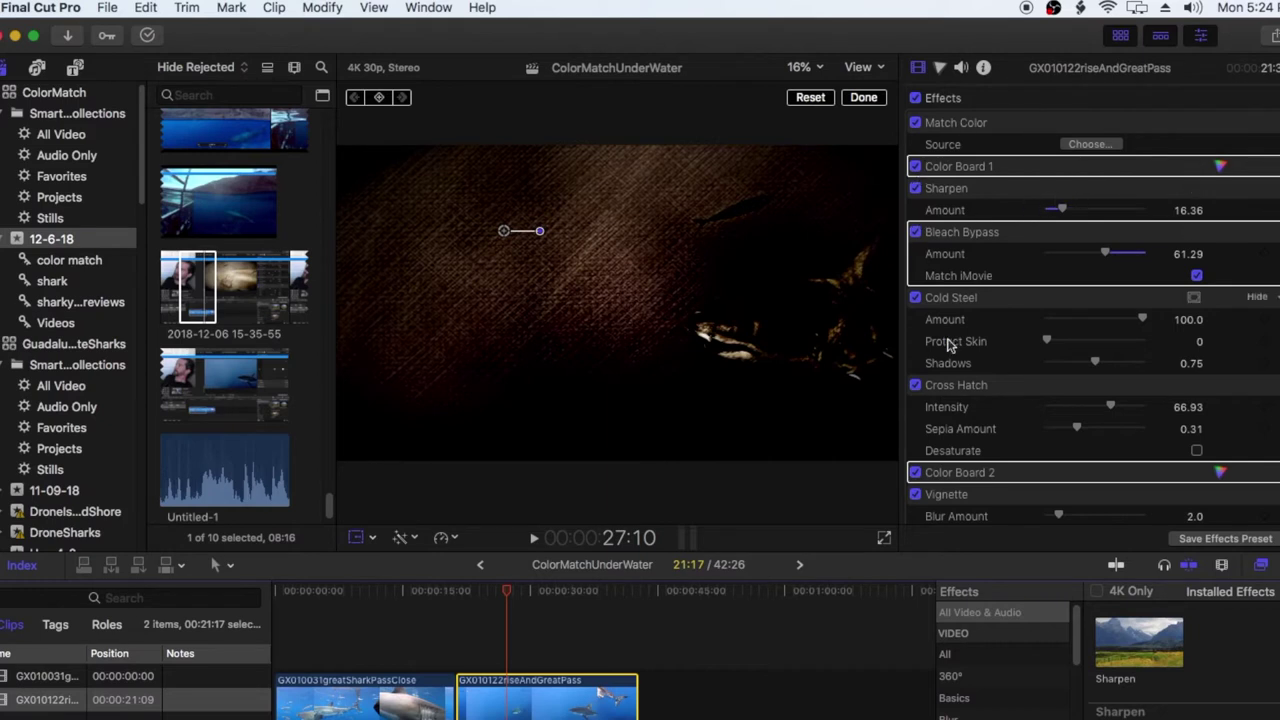
Step: Uncheck the duplicate Color Board effects on GX010122riseAndGreatPass so its sepia image brightens
scroll(1006, 418, down, 3)
scroll(1006, 418, down, 2)
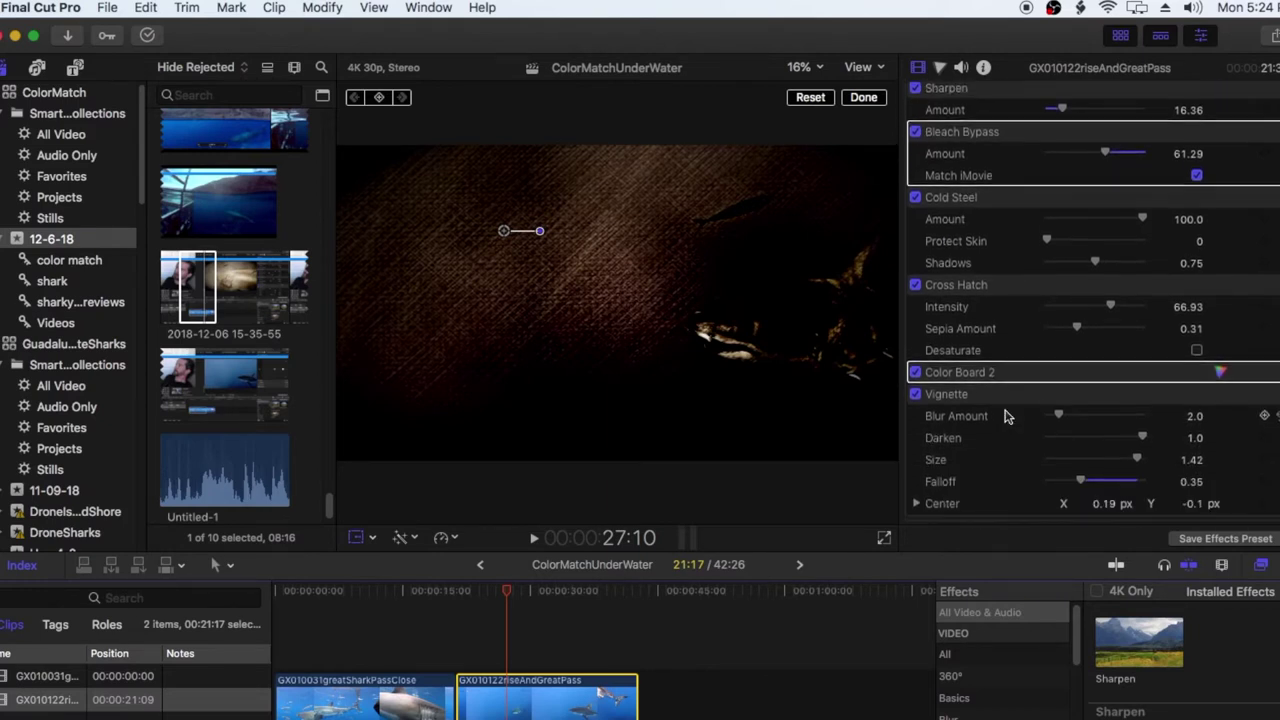
scroll(1006, 418, up, 3)
scroll(1006, 418, up, 3)
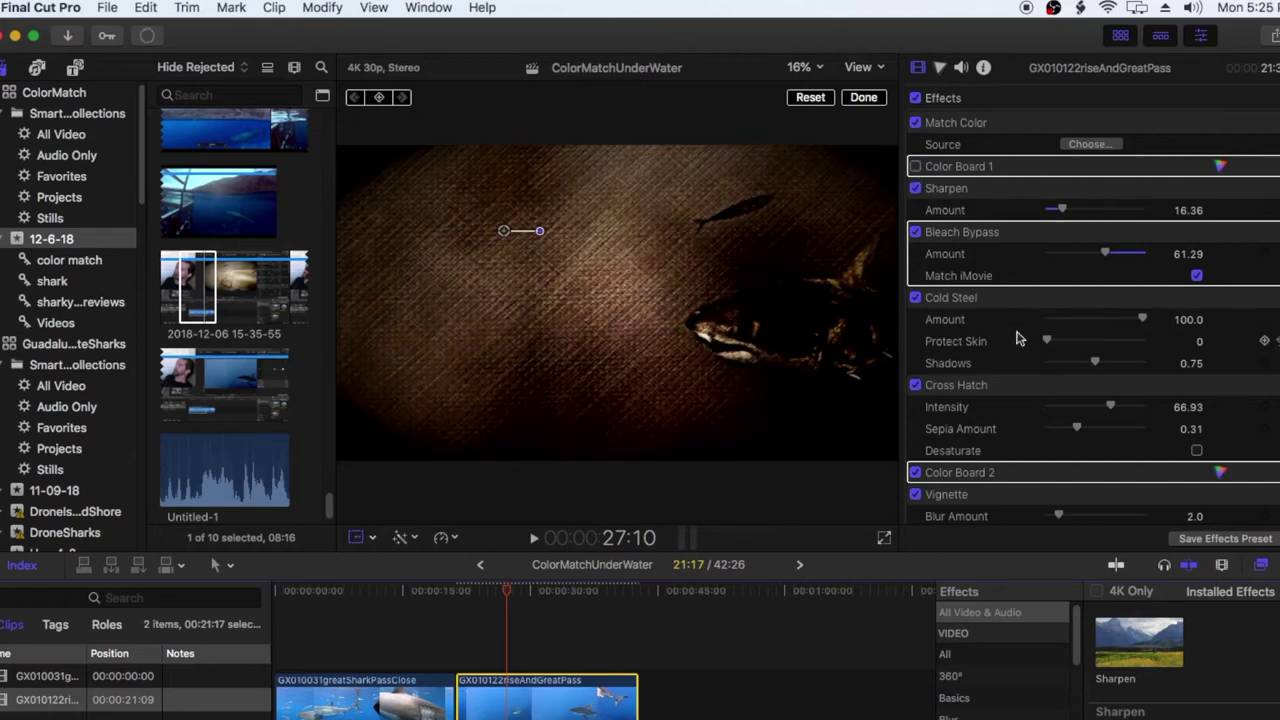
scroll(983, 385, down, 2)
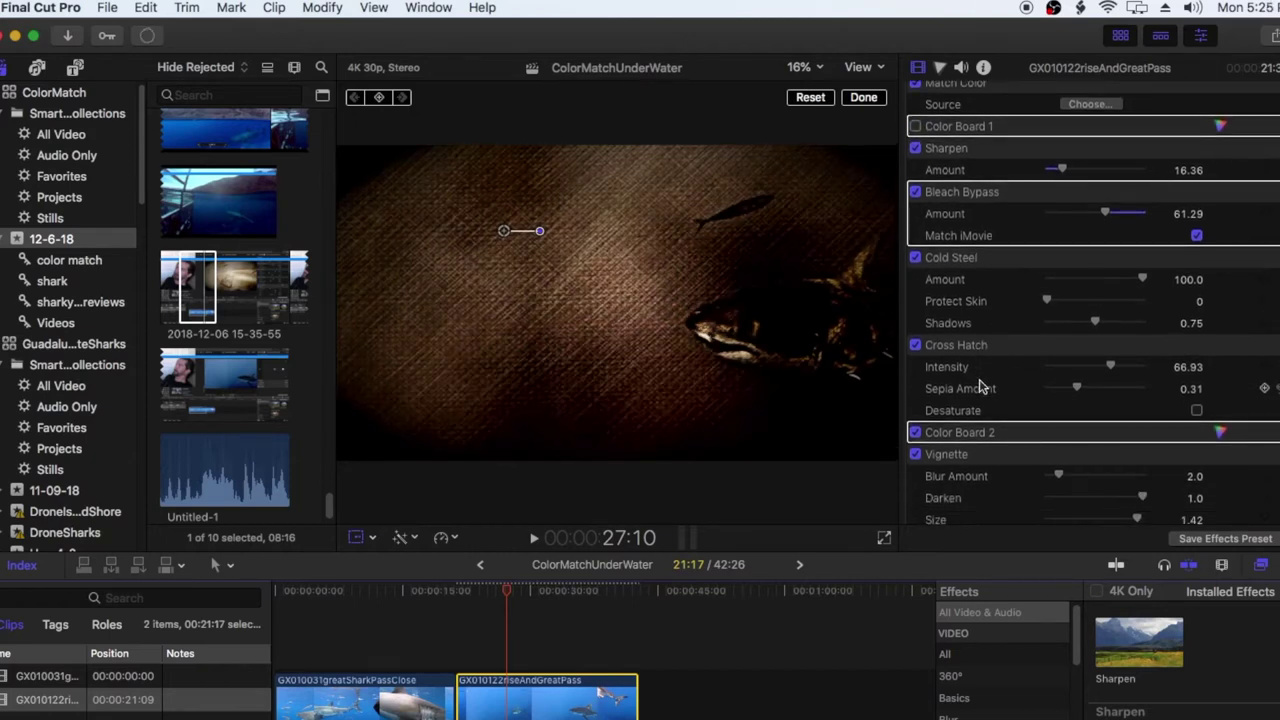
click(915, 430)
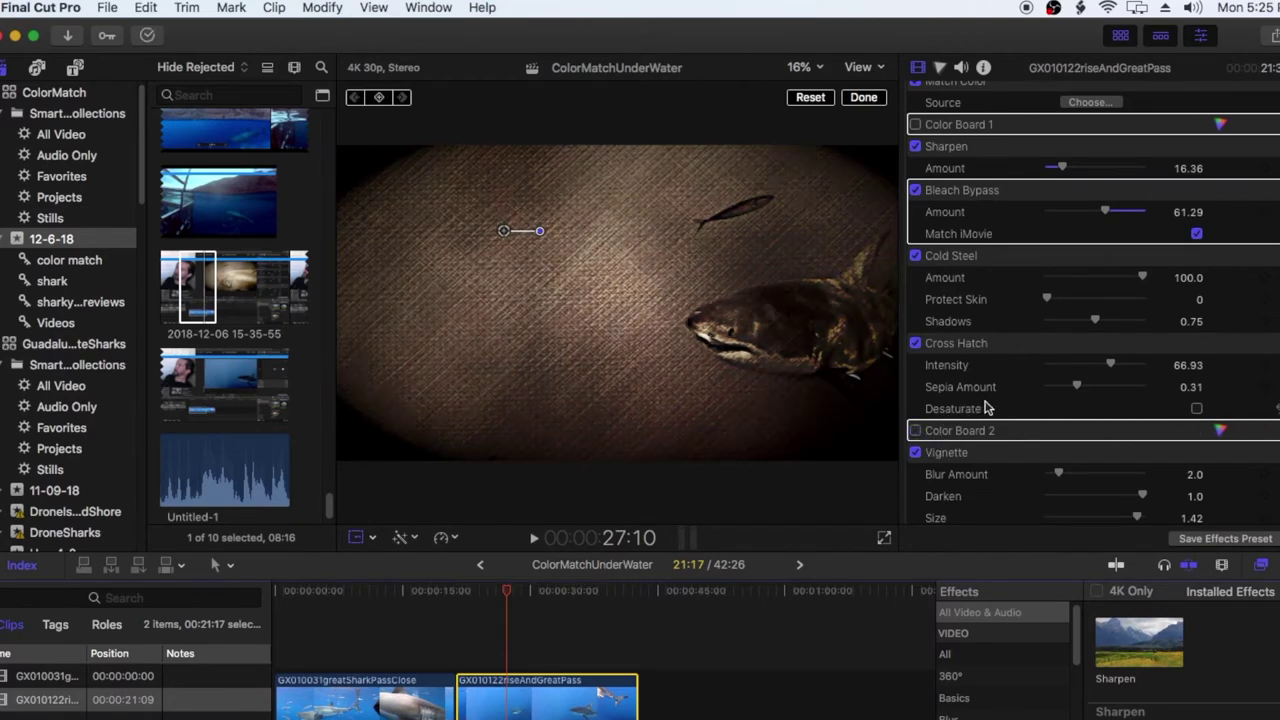
scroll(985, 408, up, 2)
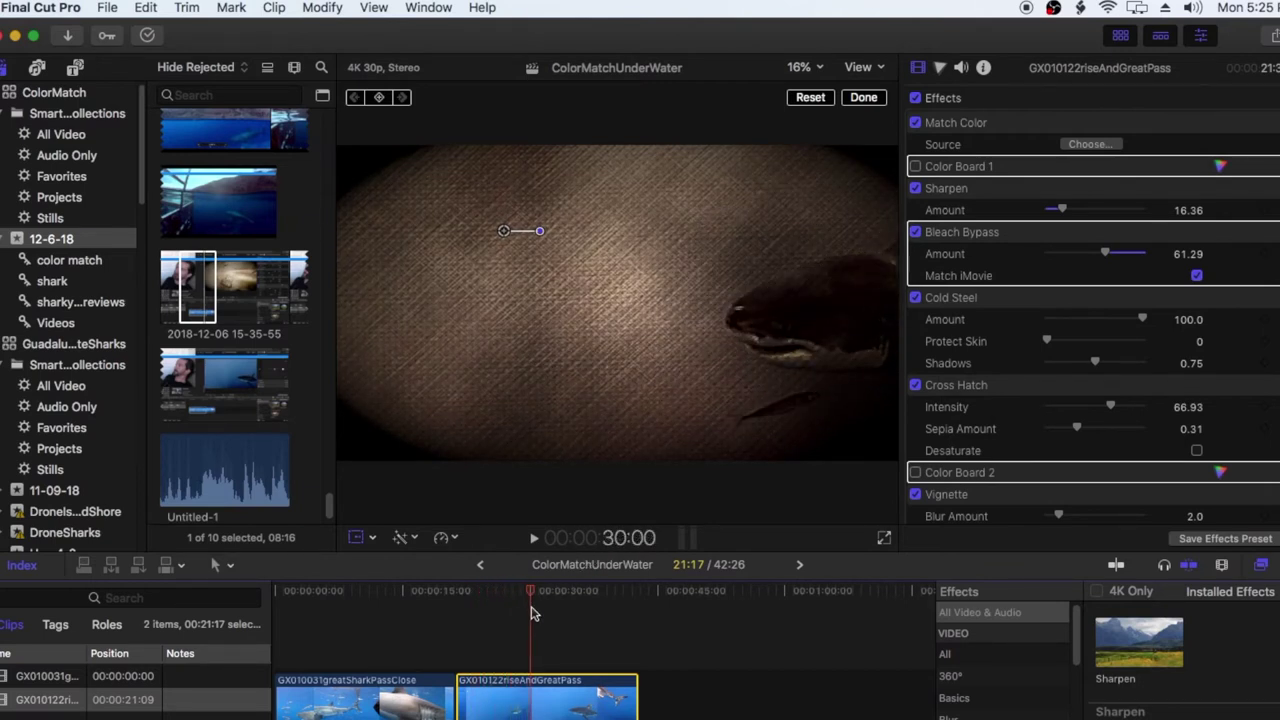
click(547, 600)
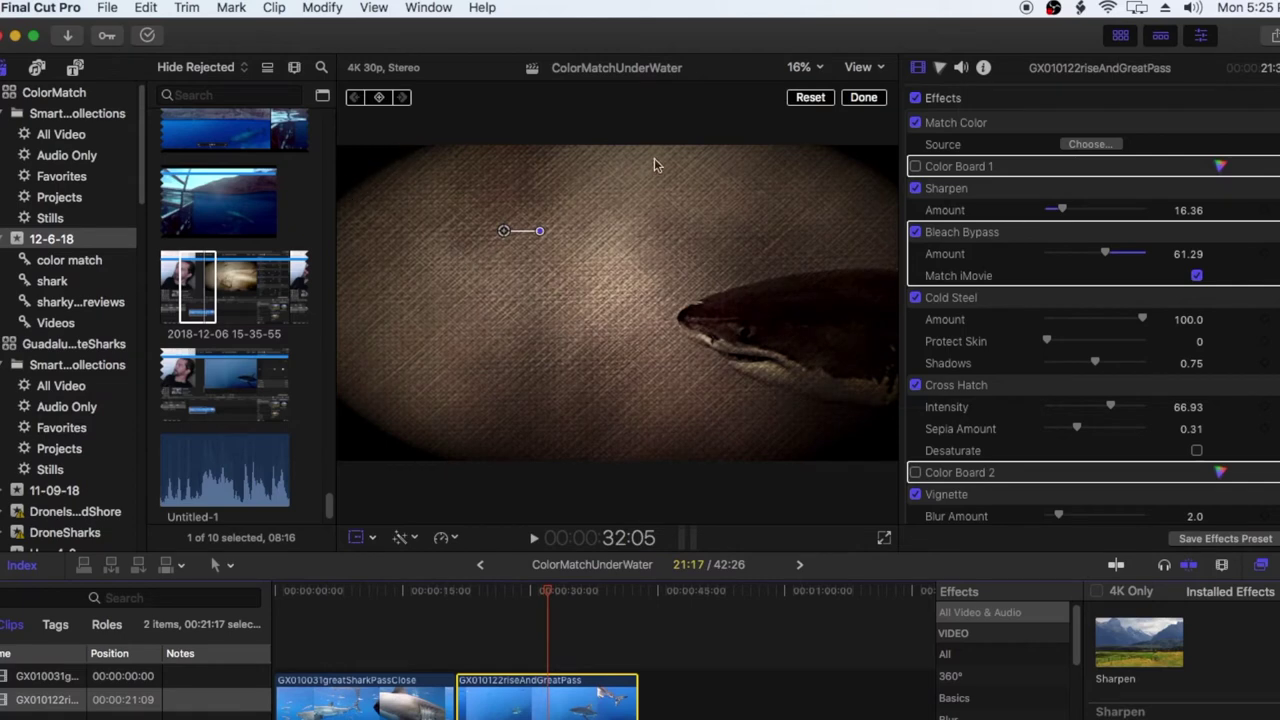